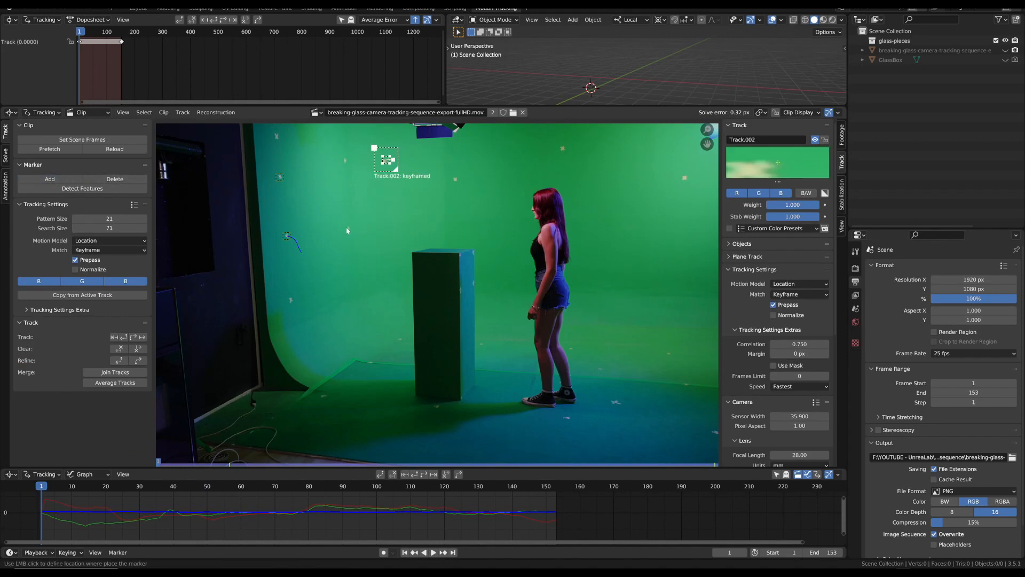
# Step: Place a tracking marker on the green wall, above and to the left of the pedestal
pyautogui.click(346, 227)
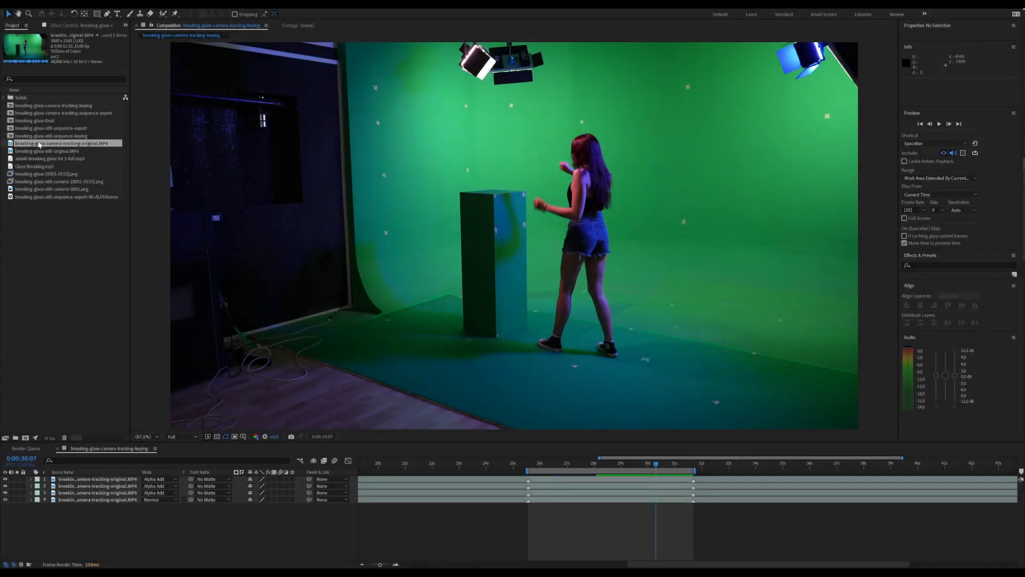
# Step: In After Effects, create a composition from breaking-glass-camera-tracking-original.MP4 and move the current time to 0:00:09:14
pyautogui.moveTo(39, 144); pyautogui.dragTo(25, 437)
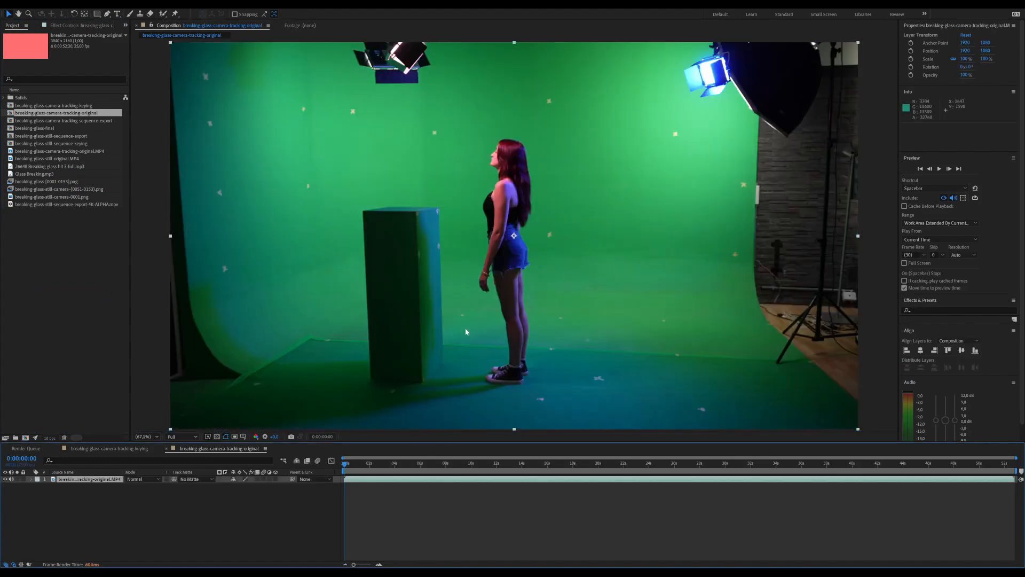
pyautogui.moveTo(396, 468); pyautogui.dragTo(466, 464)
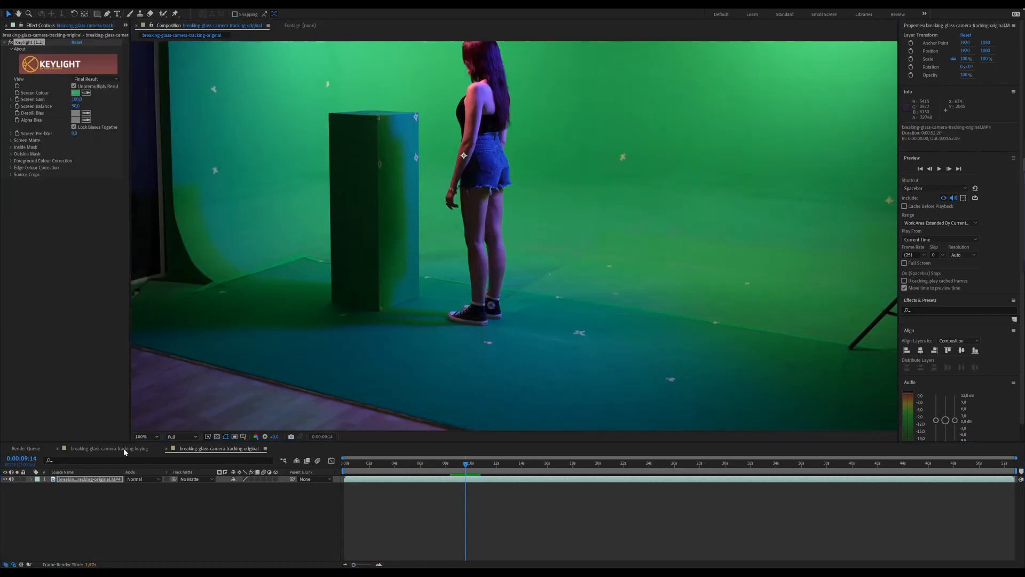
# Step: Open the breaking-glass-camera-tracking-keying composition and reveal the masks of all four footage layers
pyautogui.click(124, 448)
pyautogui.click(97, 479)
pyautogui.keyDown('shift'); pyautogui.click(127, 500); pyautogui.keyUp('shift')
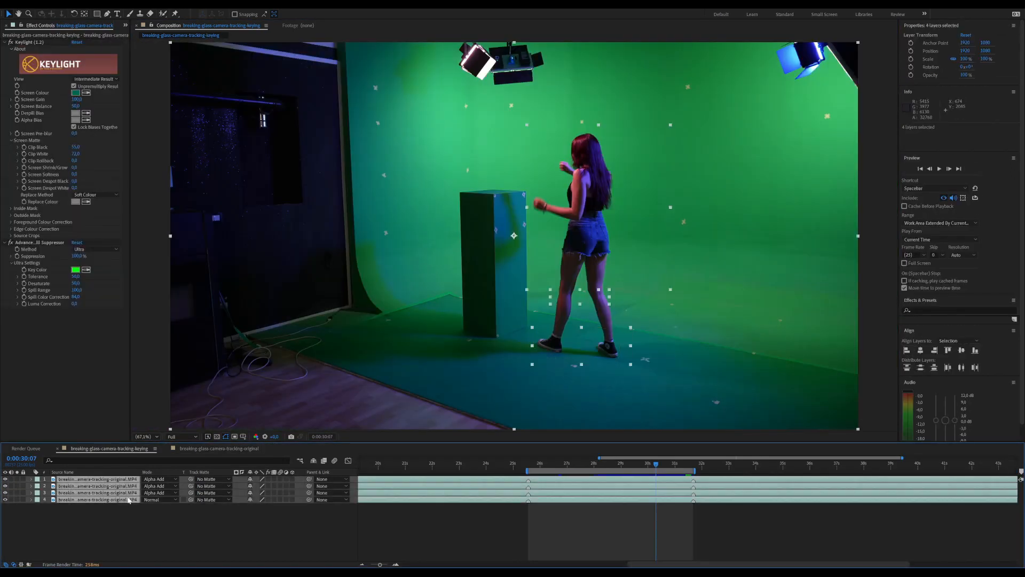
pyautogui.press('m')
pyautogui.click(270, 499)
pyautogui.click(261, 511)
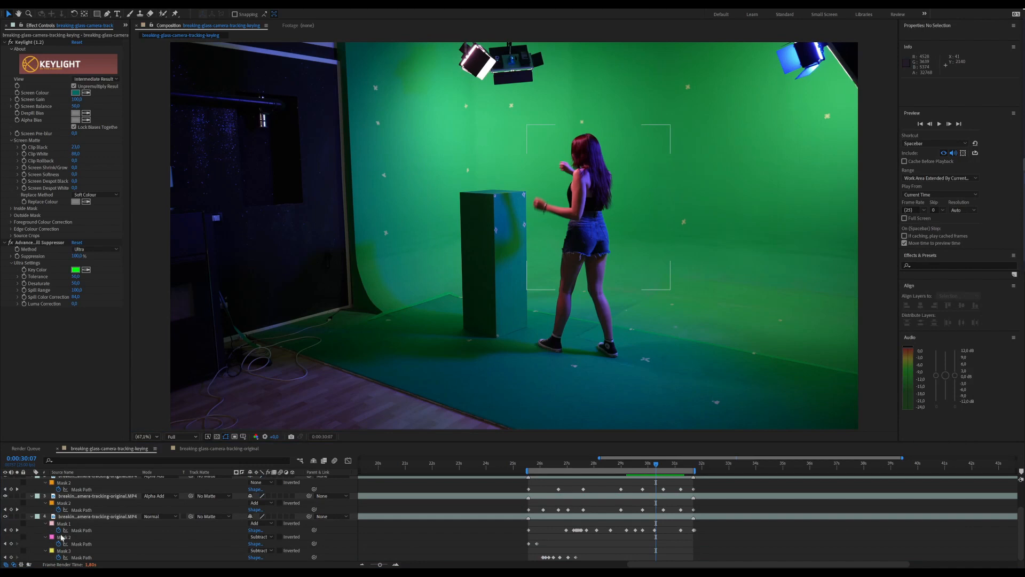
# Step: Examine the separate upper-body, knee and feet masks on the footage layers and how they divide the woman's figure
pyautogui.click(81, 529)
pyautogui.scroll(1, 525, 200)
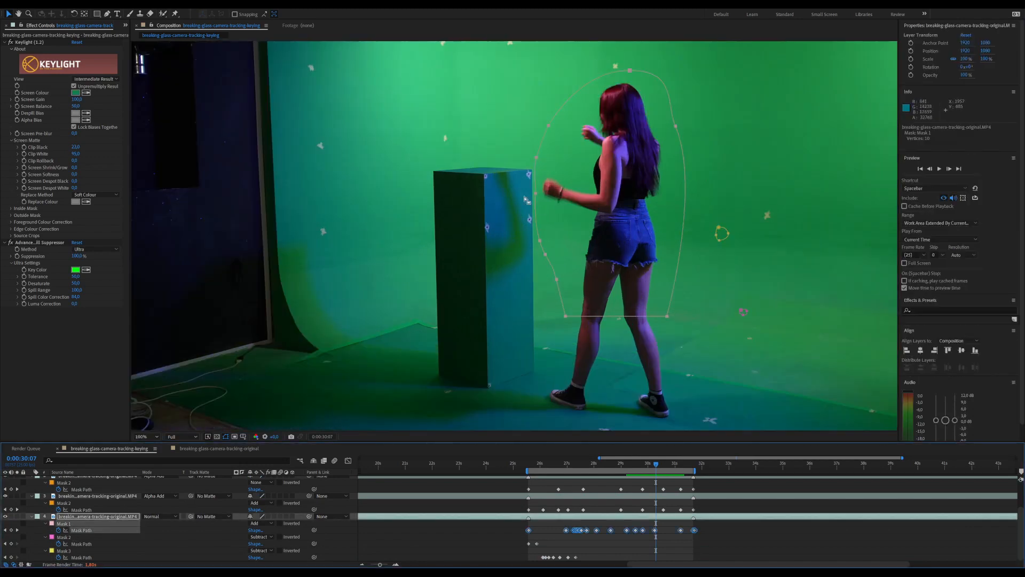
pyautogui.click(80, 510)
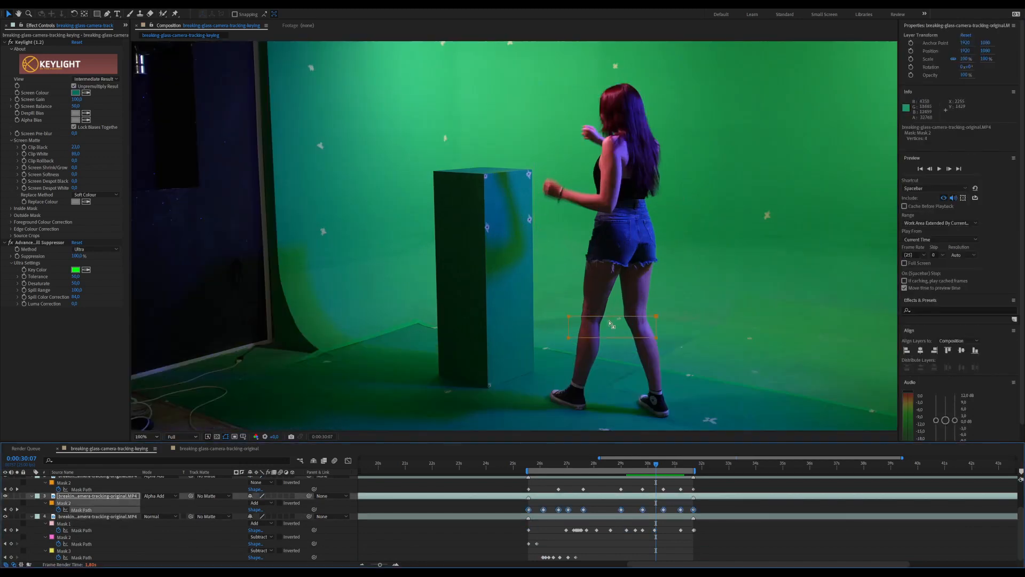
pyautogui.scroll(1, 153, 508)
pyautogui.click(81, 489)
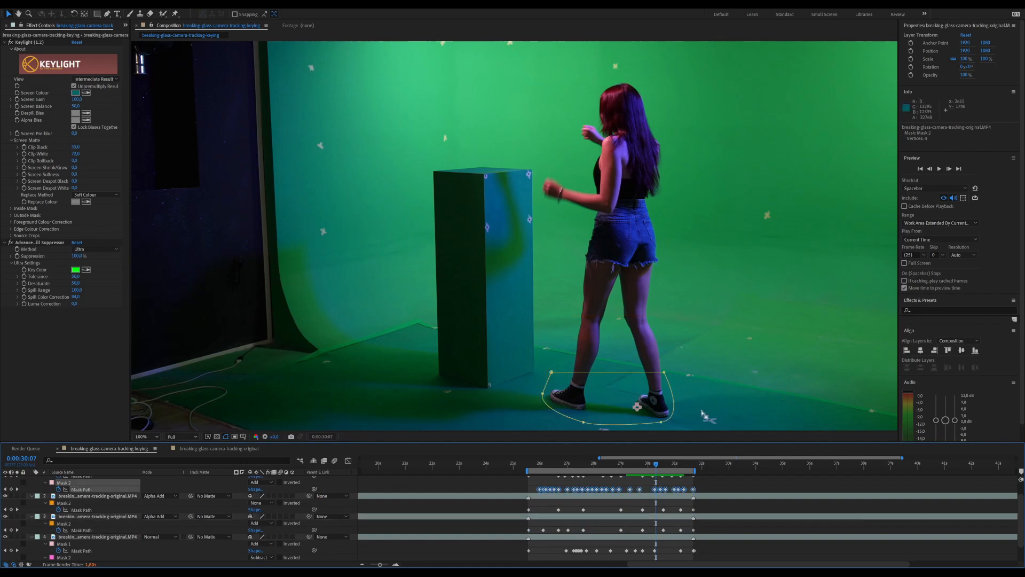
pyautogui.scroll(1, 623, 310)
pyautogui.moveTo(668, 378); pyautogui.dragTo(477, 152, button='middle')
pyautogui.scroll(-1, 666, 273)
pyautogui.moveTo(655, 231); pyautogui.dragTo(737, 356, button='middle')
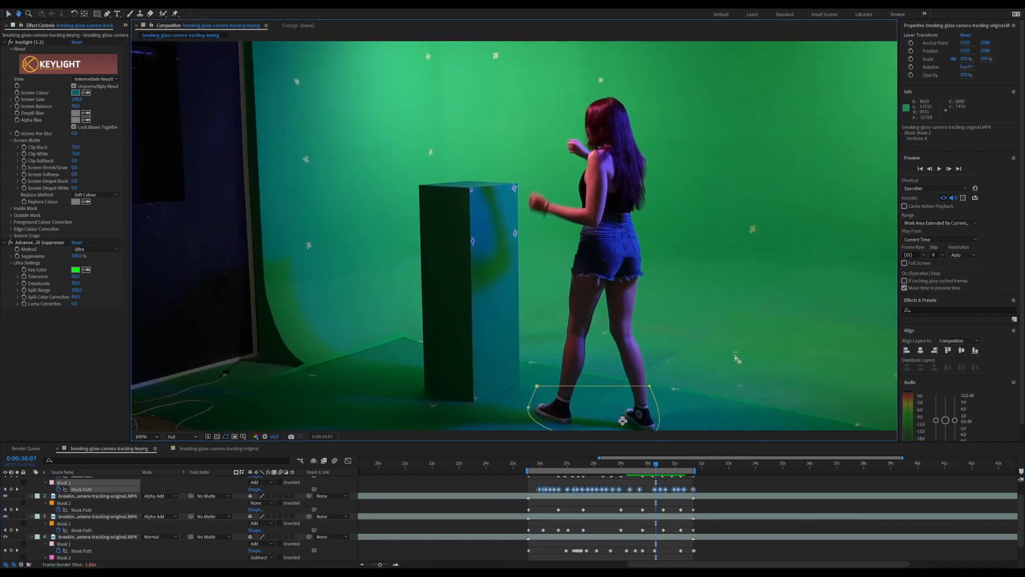
pyautogui.click(97, 536)
pyautogui.click(87, 530)
pyautogui.click(86, 537)
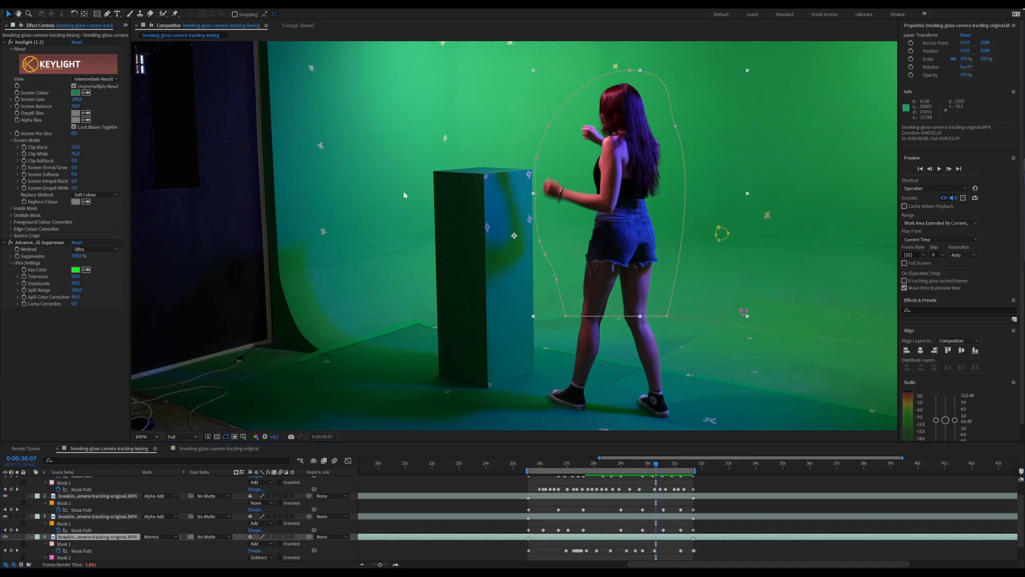
# Step: Hide the mask outlines in the viewer and examine the seams between the masked leg sections
pyautogui.click(226, 438)
pyautogui.scroll(1, 636, 326)
pyautogui.moveTo(617, 321); pyautogui.dragTo(455, 281, button='middle')
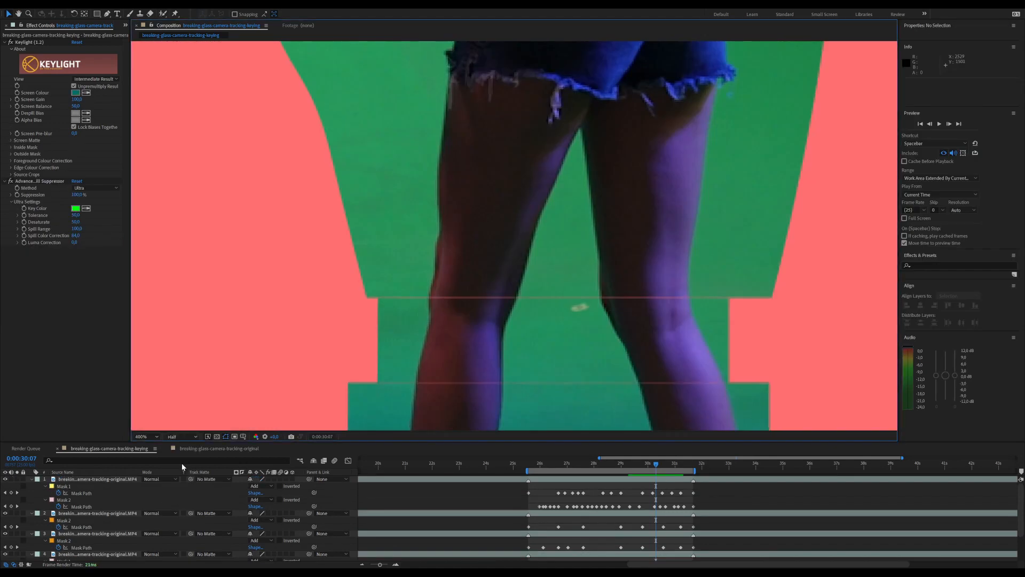
pyautogui.moveTo(464, 376); pyautogui.dragTo(448, 248, button='middle')
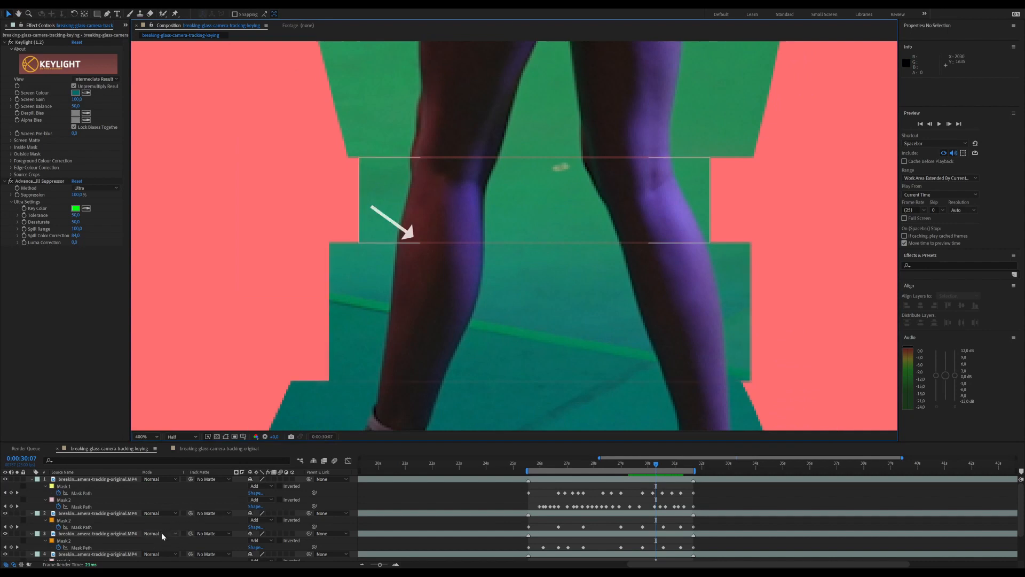
# Step: Set the blending mode of all four masked layers to Alpha Add and fit the composition in the viewer
pyautogui.click(160, 554)
pyautogui.click(167, 518)
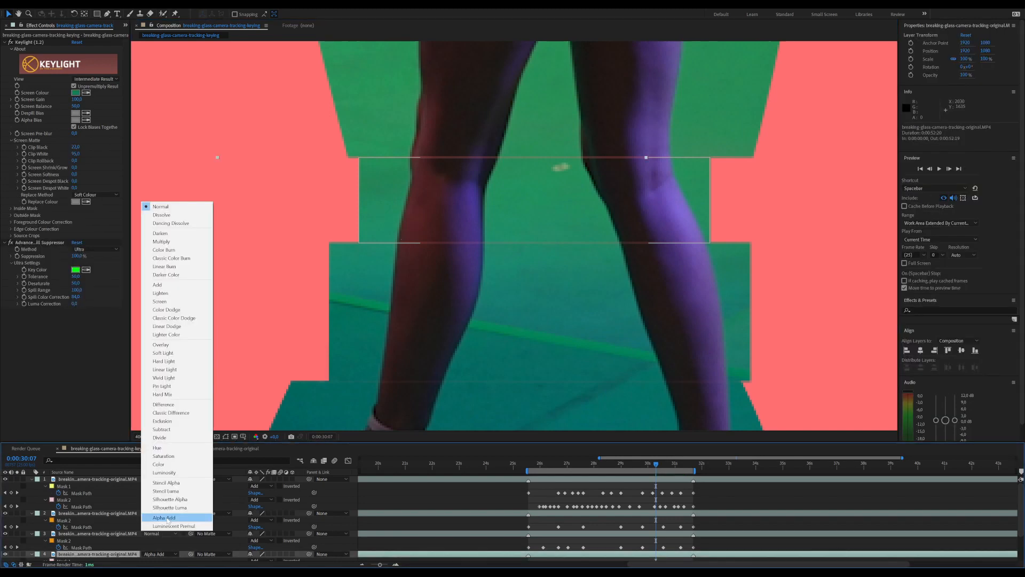
pyautogui.click(167, 517)
pyautogui.click(159, 513)
pyautogui.click(167, 496)
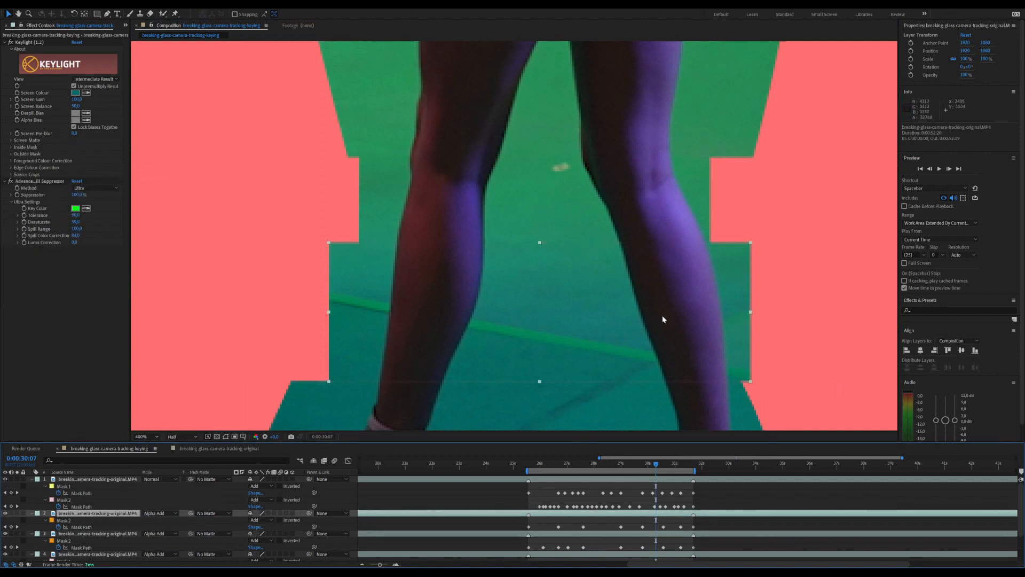
pyautogui.click(159, 479)
pyautogui.click(170, 463)
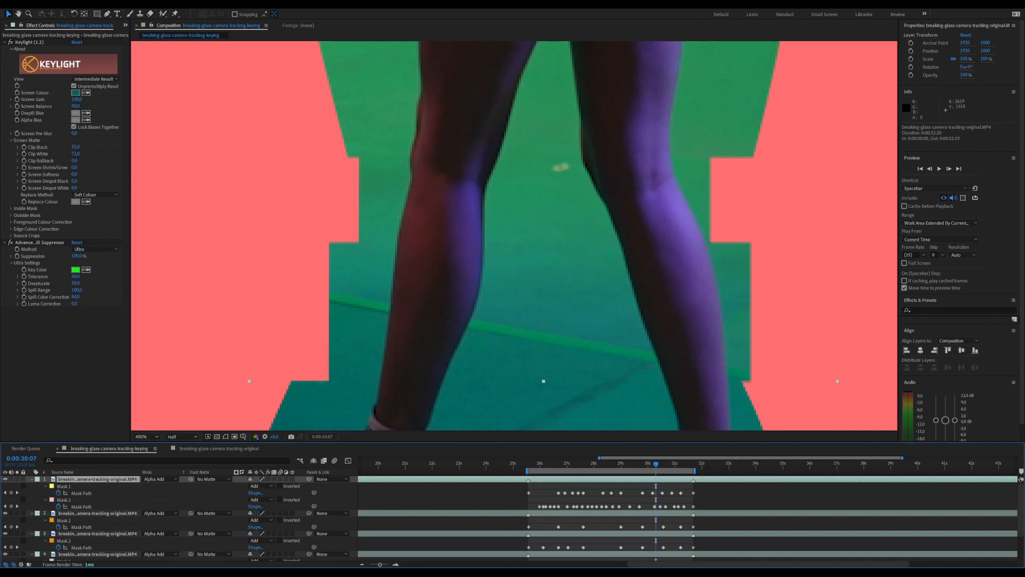
pyautogui.click(147, 436)
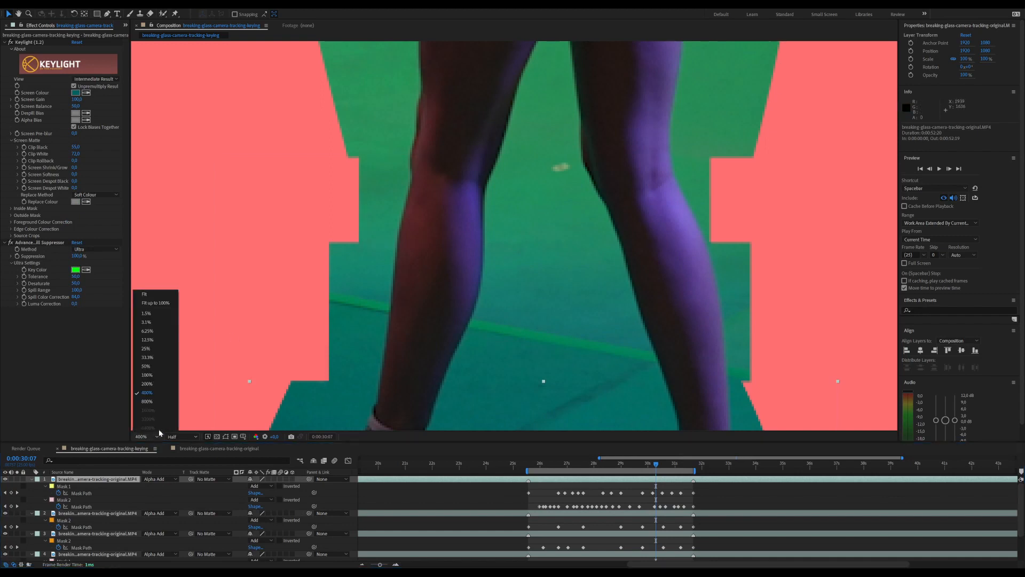
pyautogui.click(157, 295)
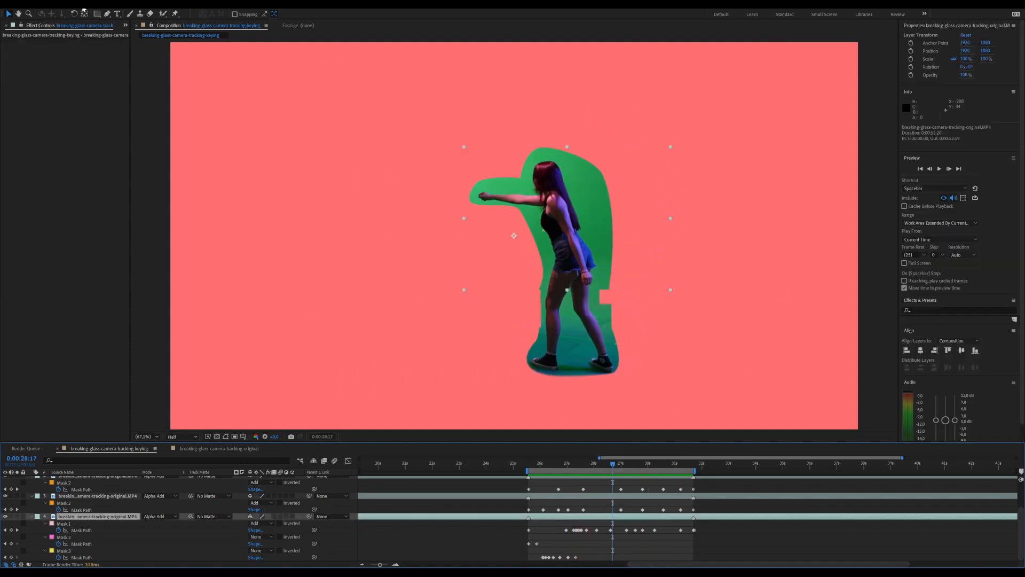
# Step: Apply Keylight (1.2) to the upper-body layer and set the preview resolution to Full
pyautogui.click(83, 8)
pyautogui.click(100, 21)
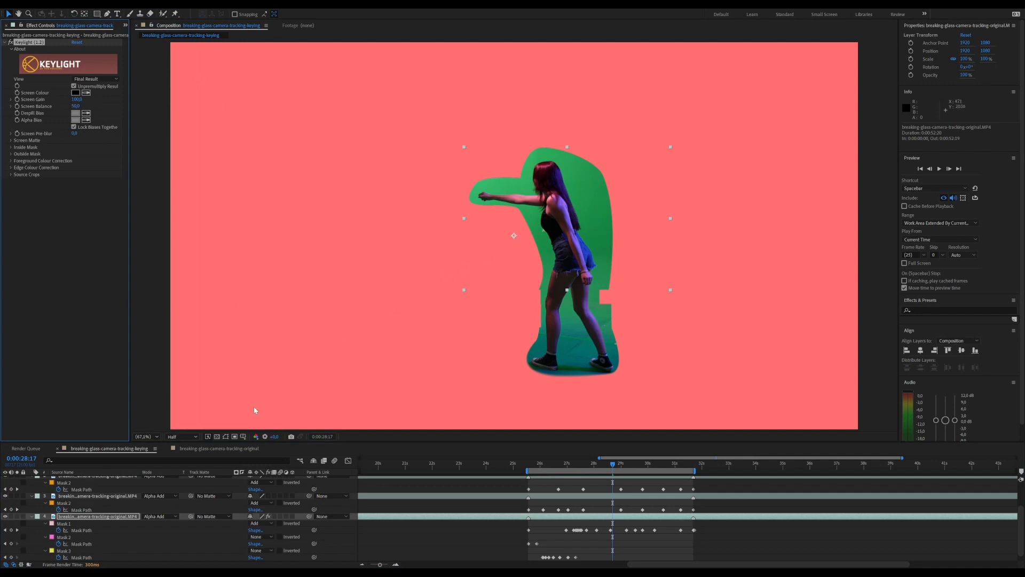
pyautogui.click(181, 436)
pyautogui.click(184, 448)
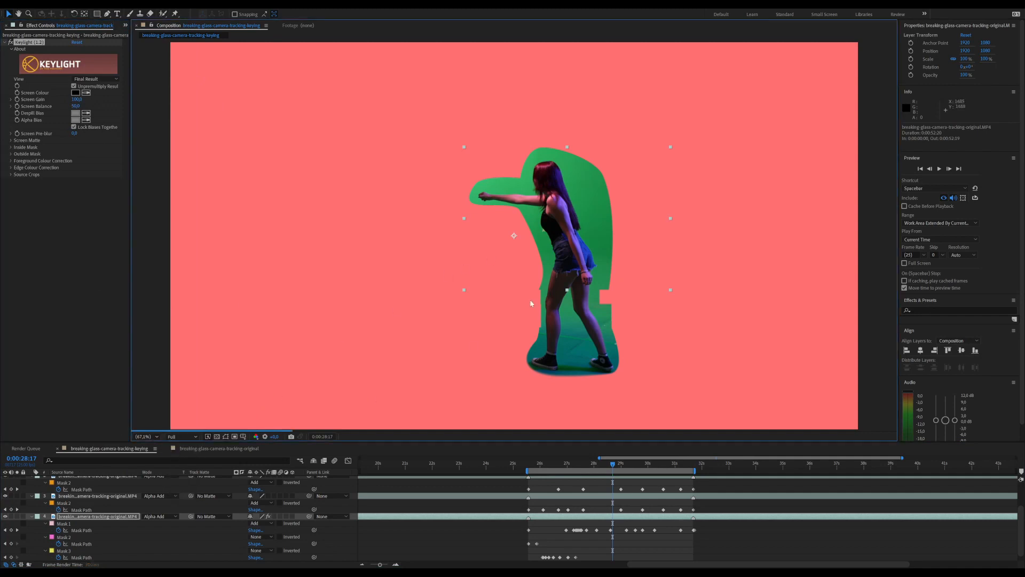
# Step: Sample the green beside the woman's face as Keylight's Screen Colour
pyautogui.scroll(1, 598, 219)
pyautogui.moveTo(611, 209); pyautogui.dragTo(540, 226, button='middle')
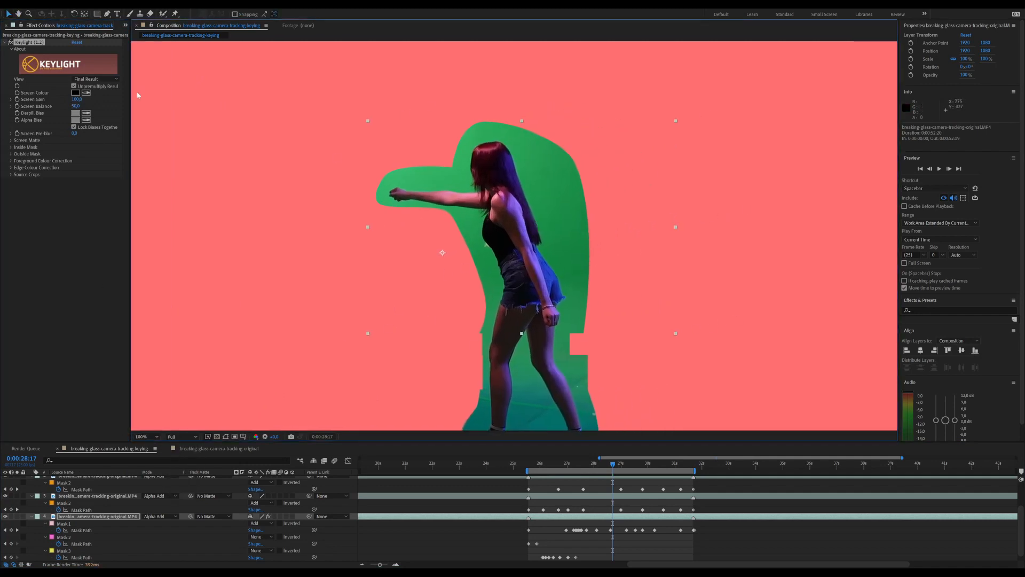
pyautogui.click(87, 93)
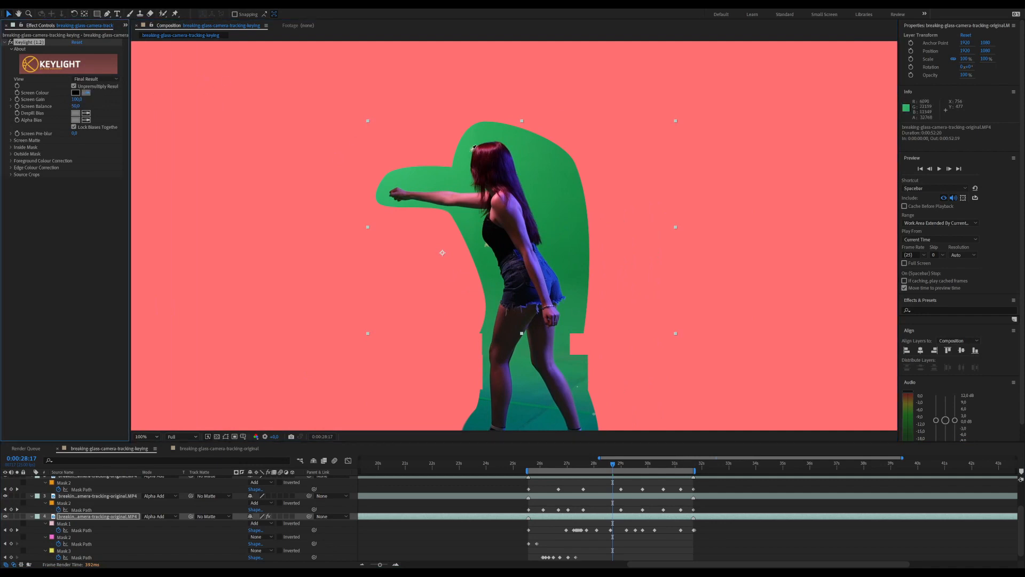
pyautogui.click(467, 180)
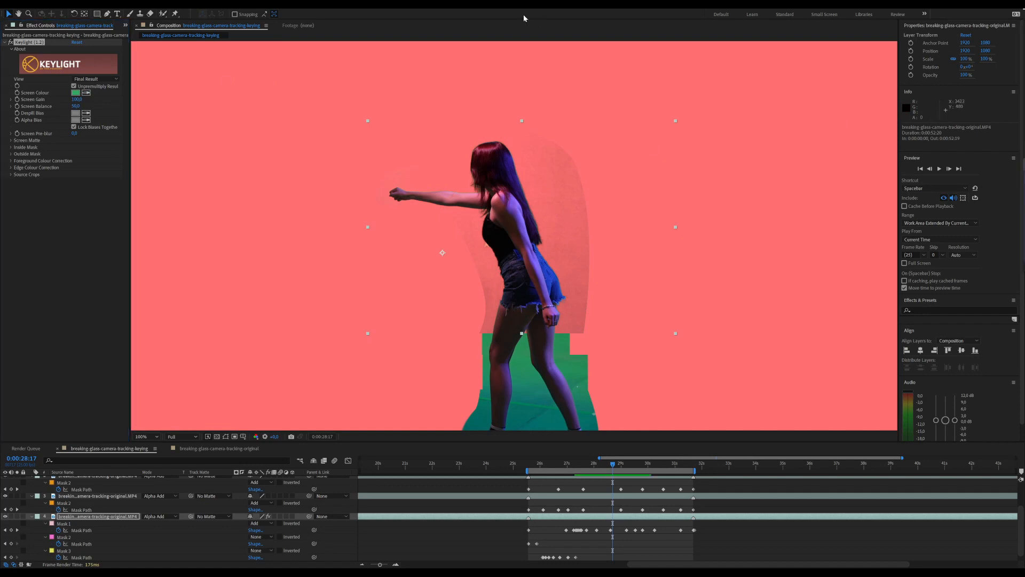
pyautogui.click(524, 18)
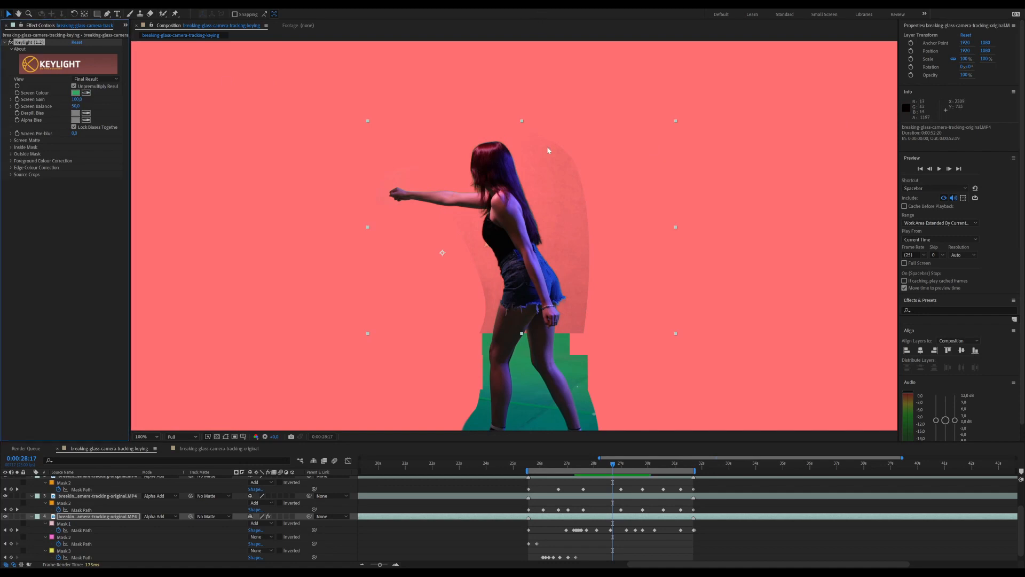
# Step: Show Keylight's Status view and adjust the screen matte to Clip Black 22 and Clip White 92
pyautogui.click(86, 80)
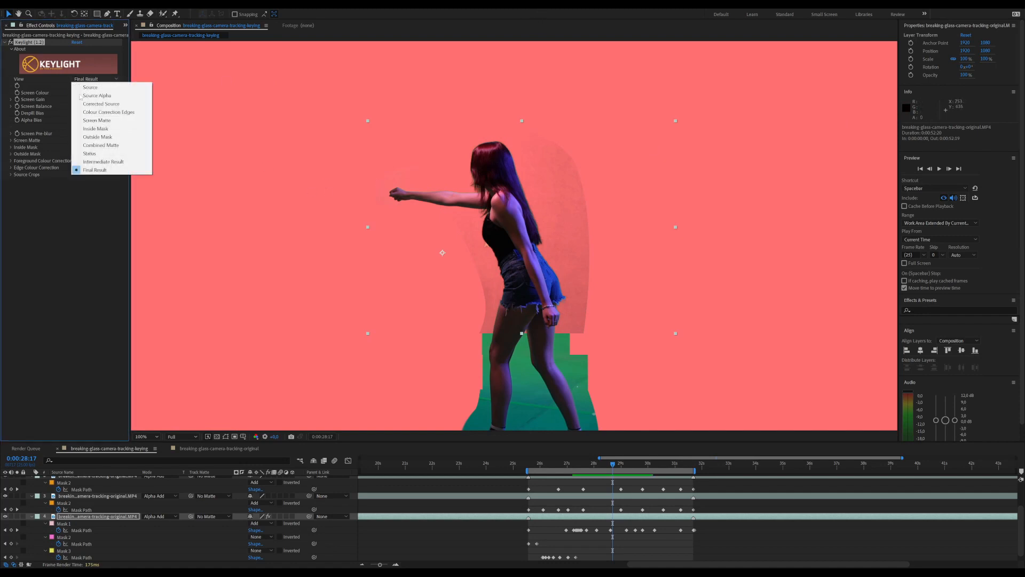
pyautogui.click(88, 155)
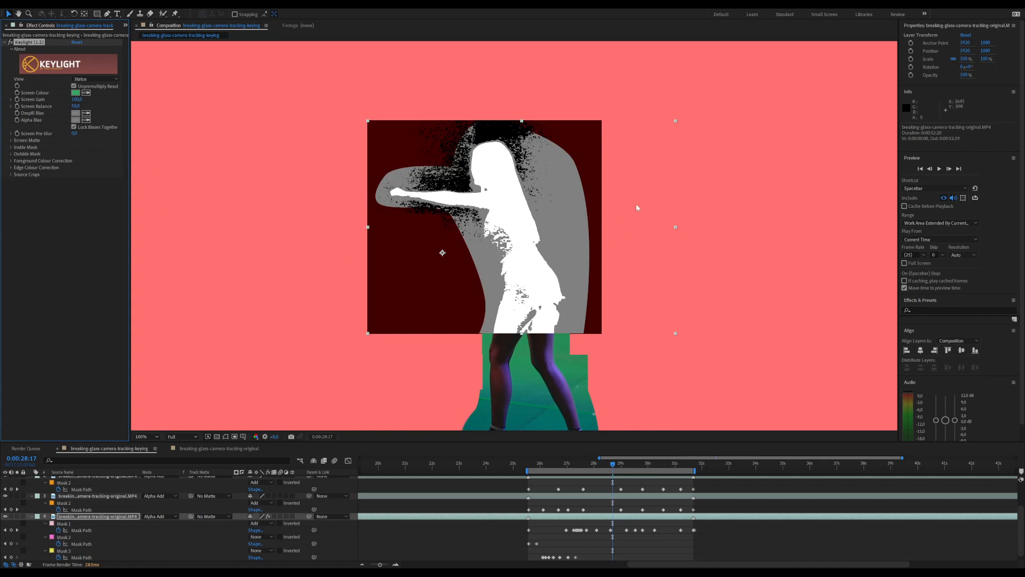
pyautogui.click(11, 141)
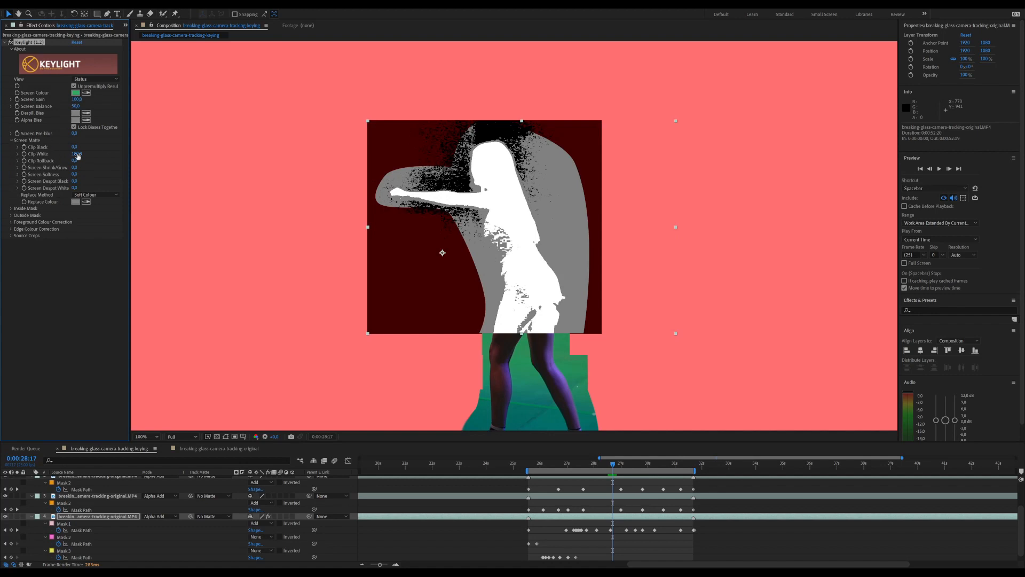
pyautogui.moveTo(75, 146); pyautogui.dragTo(81, 146)
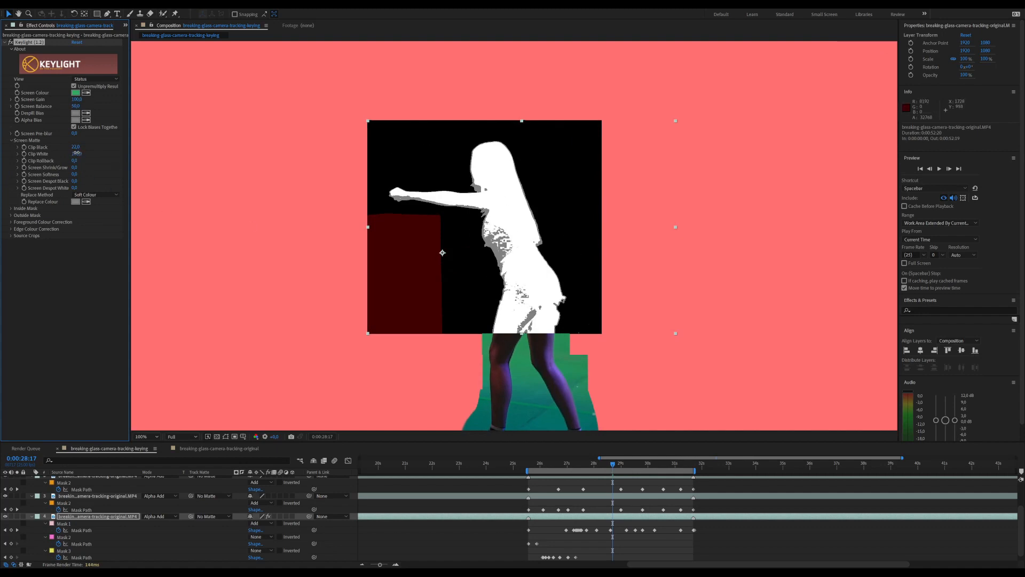
pyautogui.moveTo(75, 153); pyautogui.dragTo(74, 153)
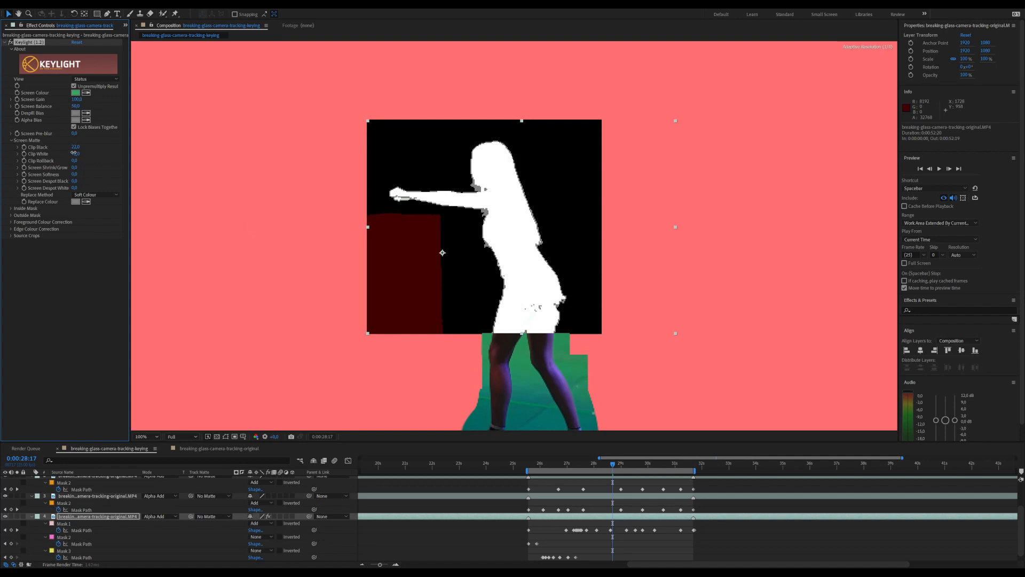
pyautogui.press('.')
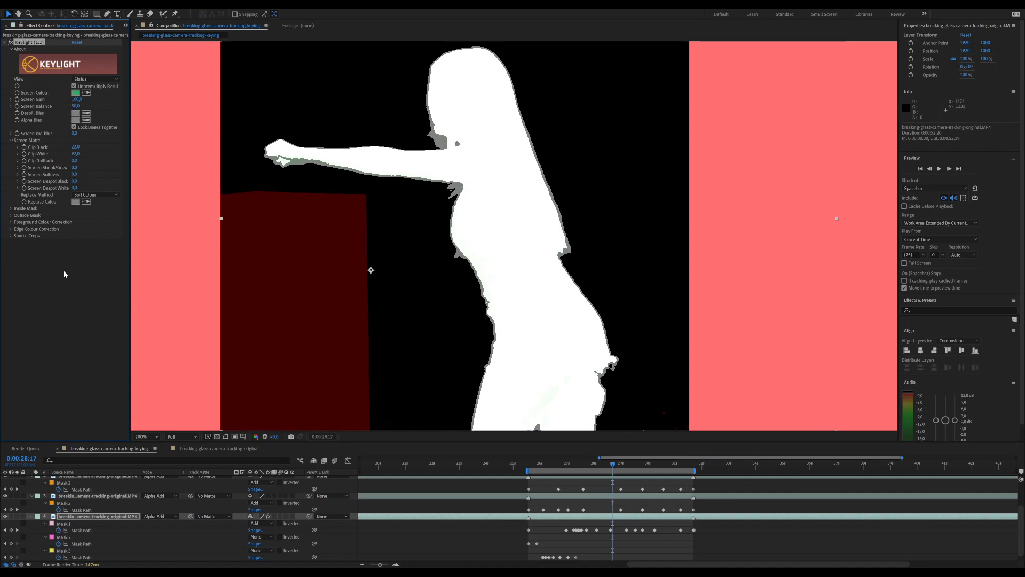
# Step: Set Keylight's view to Intermediate Result
pyautogui.click(91, 79)
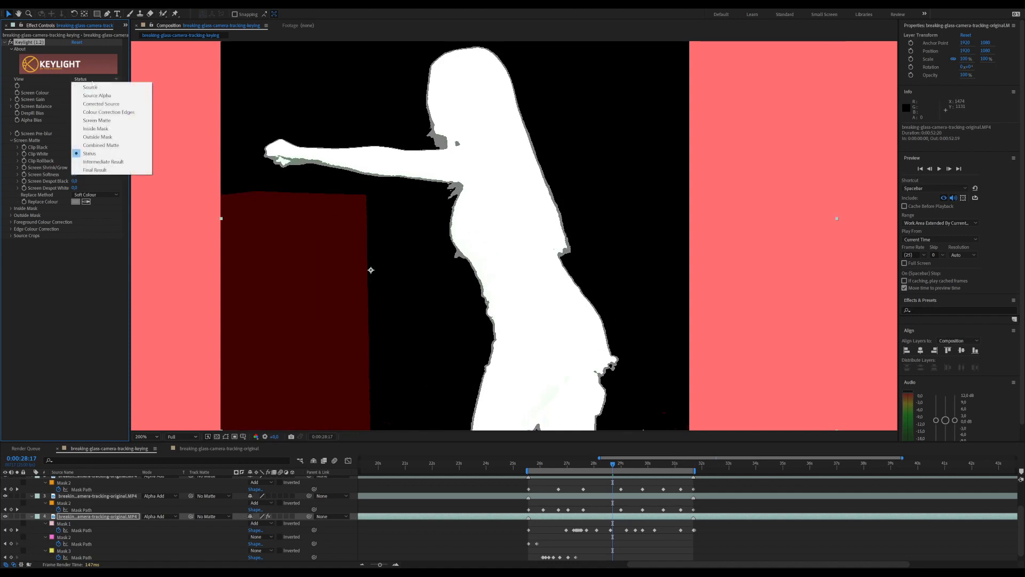
pyautogui.click(103, 162)
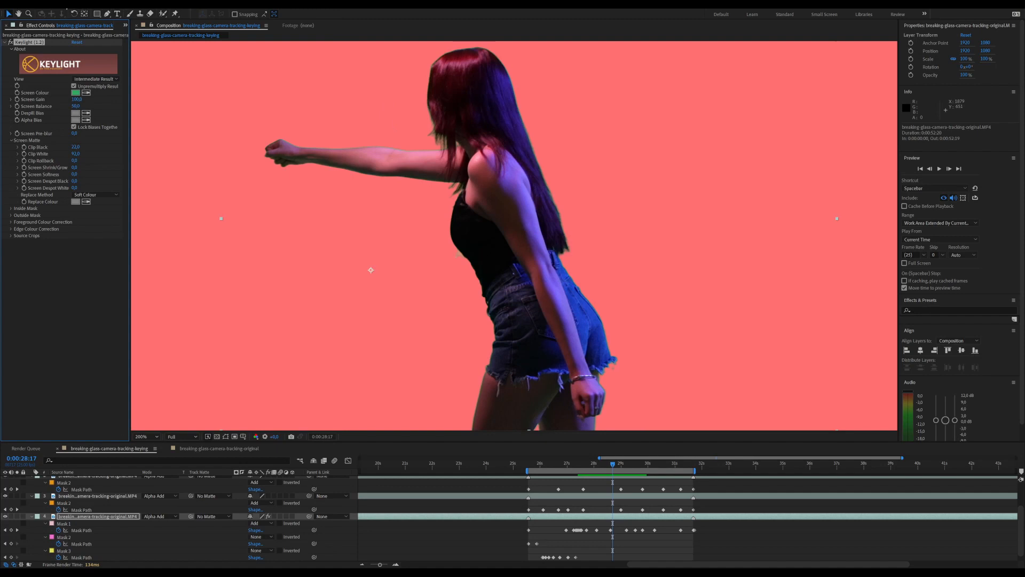
# Step: Apply Advanced Spill Suppressor to the upper-body layer and set its method to Ultra
pyautogui.click(72, 3)
pyautogui.moveTo(160, 281)
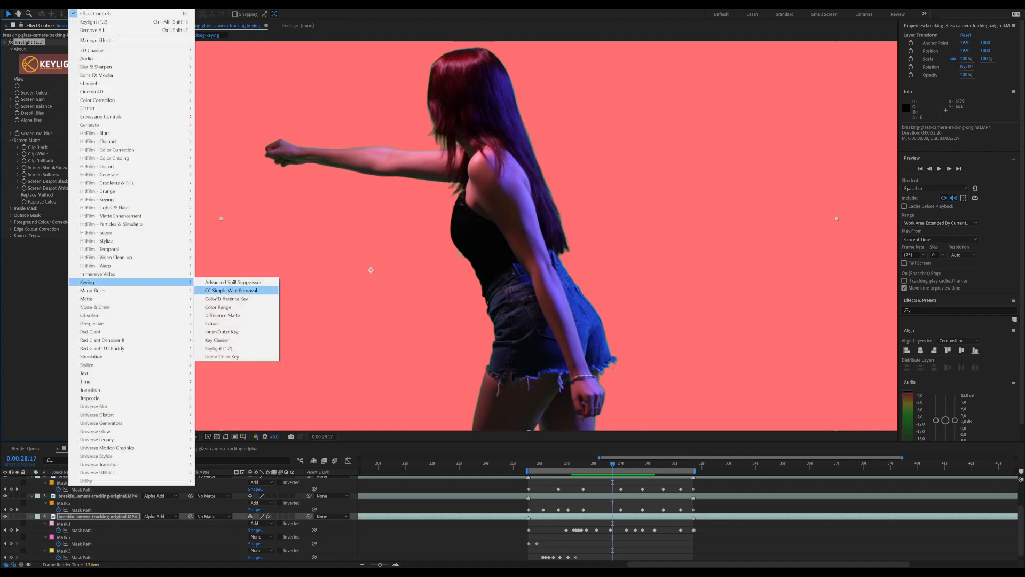
pyautogui.click(240, 282)
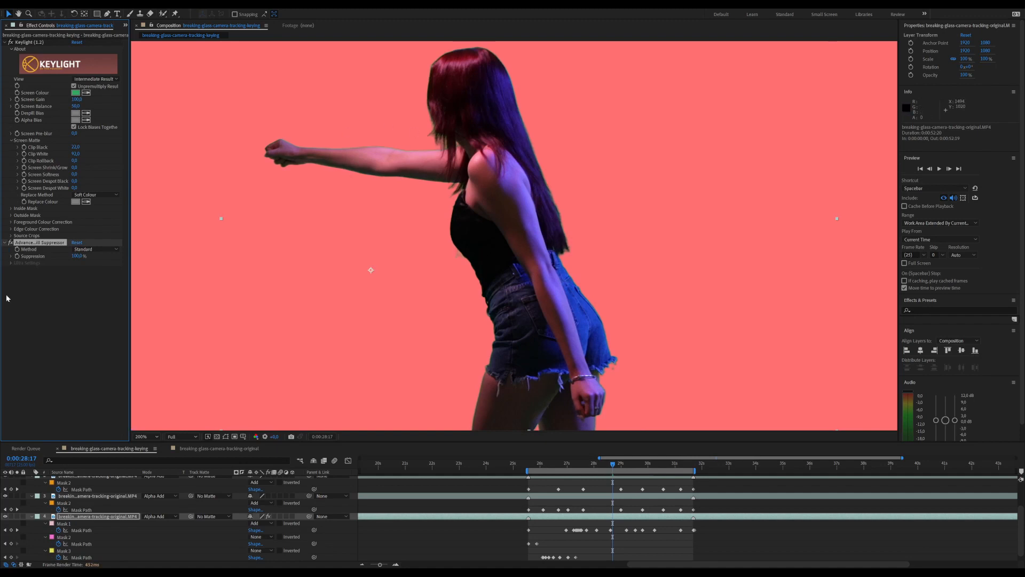
pyautogui.click(94, 249)
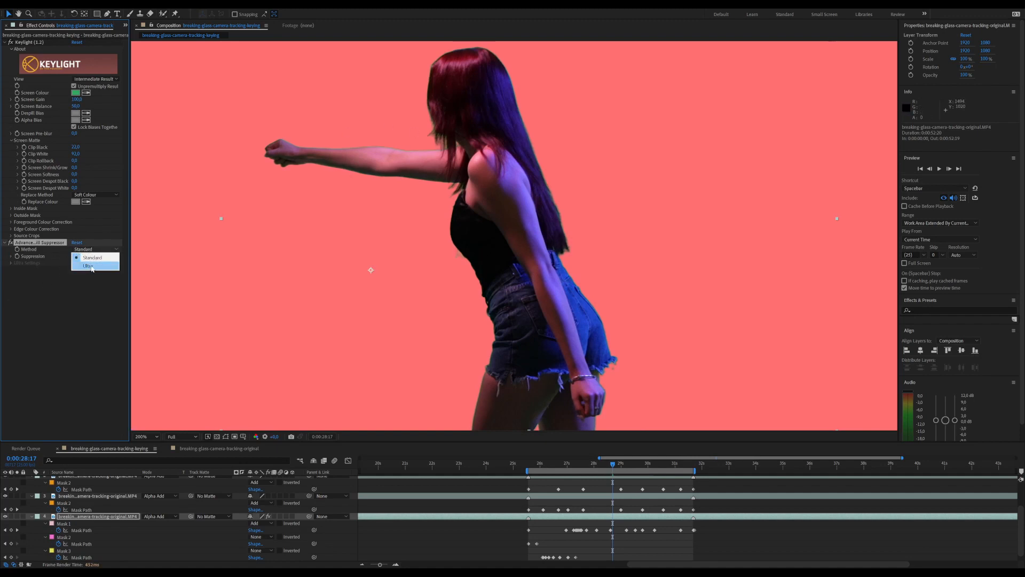
pyautogui.click(92, 266)
pyautogui.scroll(5, 376, 224)
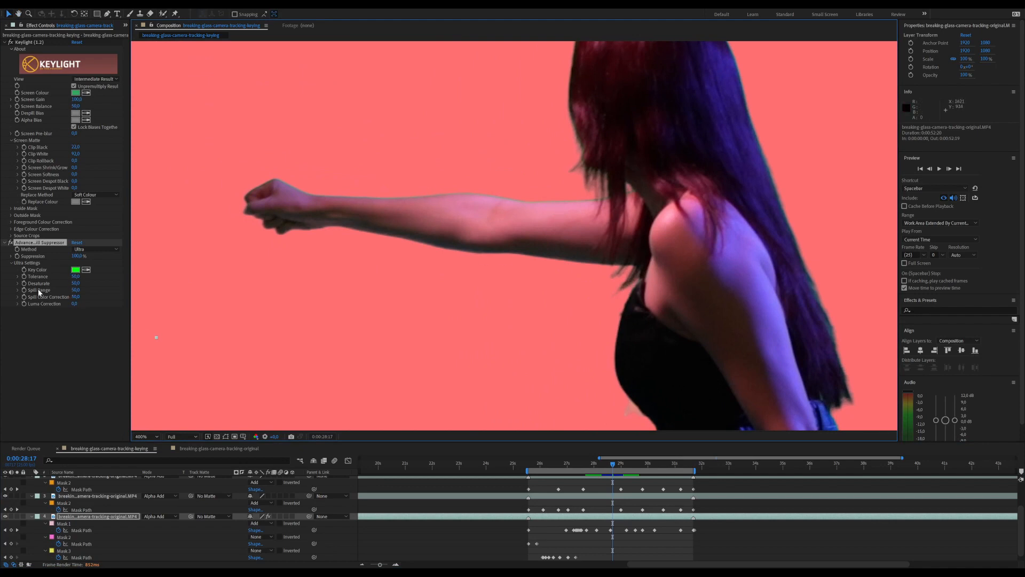
# Step: Set the Advanced Spill Suppressor's Spill Range to 100 and its Spill Color Correction to 80
pyautogui.click(76, 289)
pyautogui.write('100')
pyautogui.press('Return')
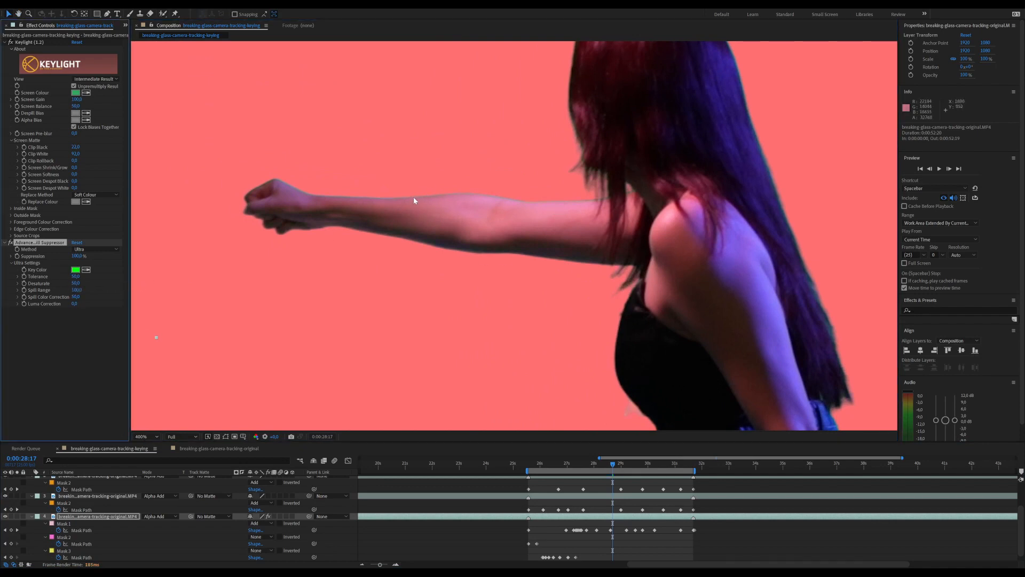
pyautogui.moveTo(76, 297); pyautogui.dragTo(92, 296)
# Step: Find the leftover tracking marker beside the woman around 0:00:26:17 and change the mode of Mask 3 on the upper-body layer to remove it
pyautogui.moveTo(553, 464); pyautogui.dragTo(564, 464)
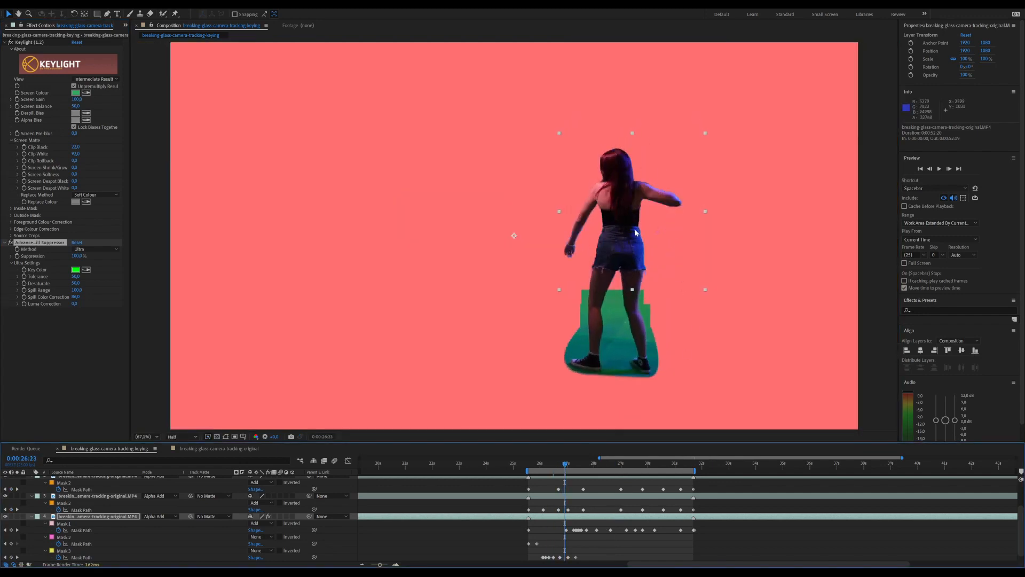
pyautogui.scroll(1, 668, 243)
pyautogui.scroll(1, 752, 247)
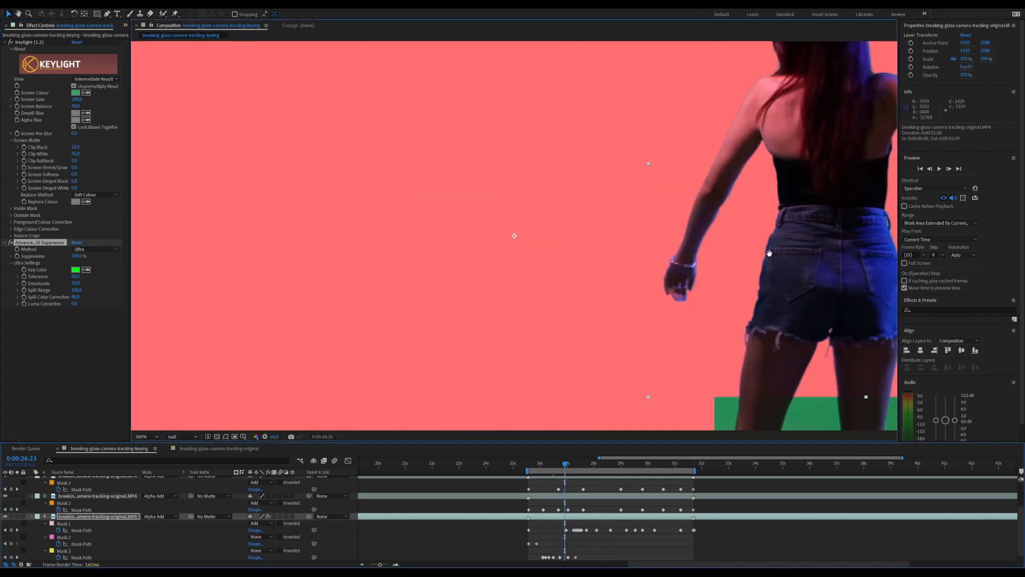
pyautogui.moveTo(845, 249); pyautogui.dragTo(511, 277, button='middle')
pyautogui.press('v')
pyautogui.click(607, 254)
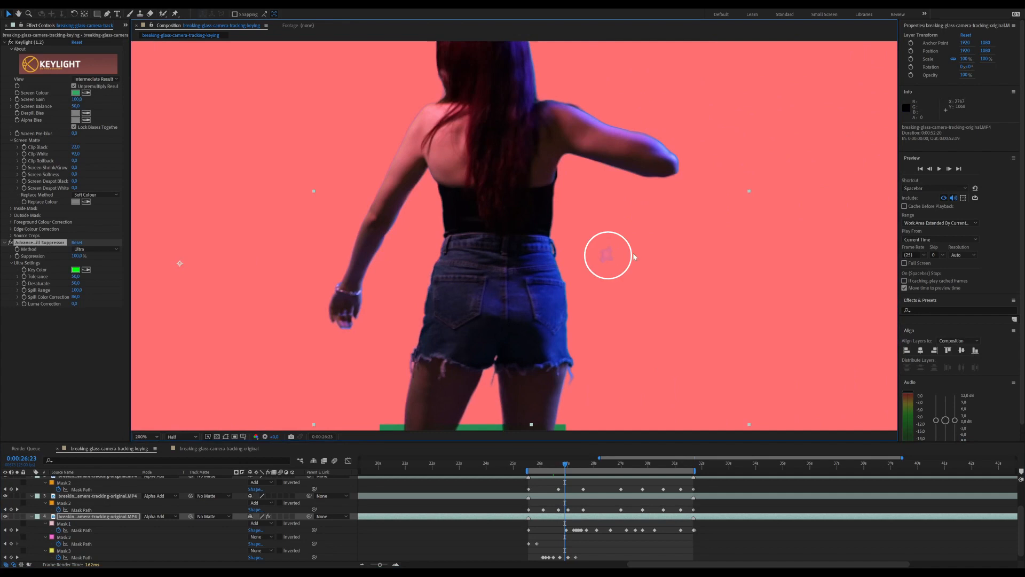
pyautogui.moveTo(566, 464); pyautogui.dragTo(631, 476)
pyautogui.moveTo(632, 476); pyautogui.dragTo(622, 475)
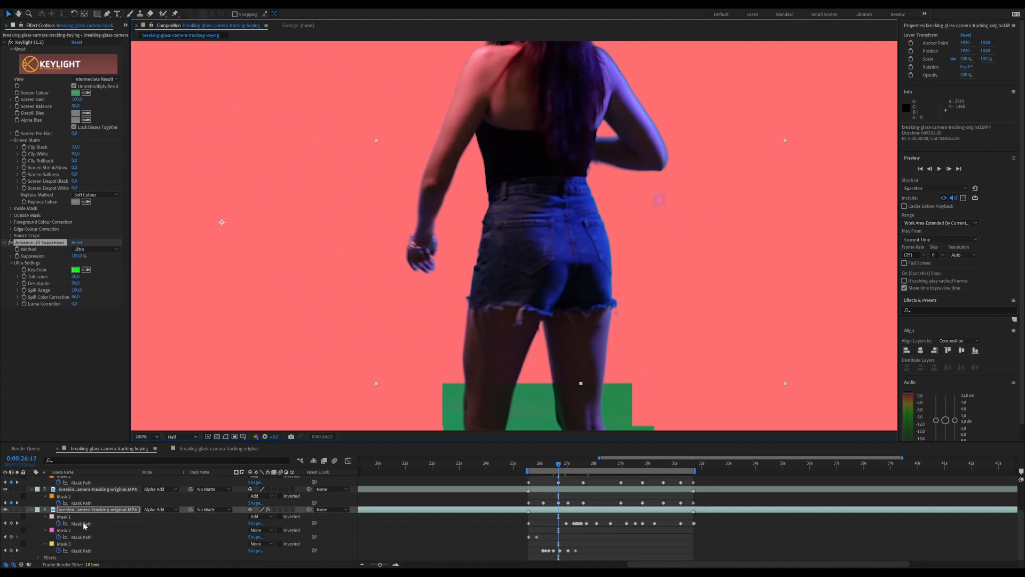
pyautogui.click(81, 524)
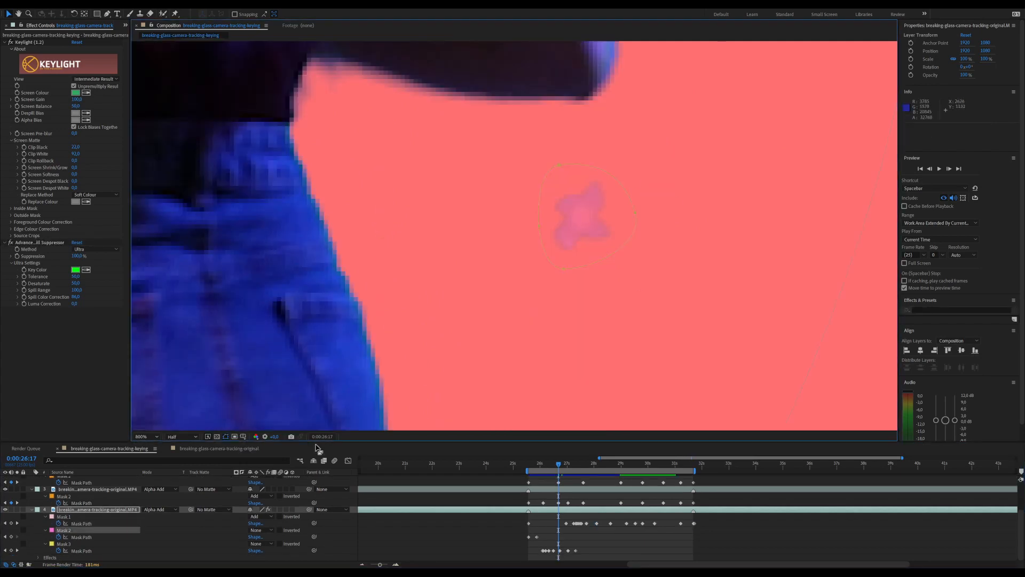
pyautogui.click(261, 544)
pyautogui.click(275, 504)
pyautogui.scroll(-2, 549, 167)
pyautogui.scroll(-1, 606, 210)
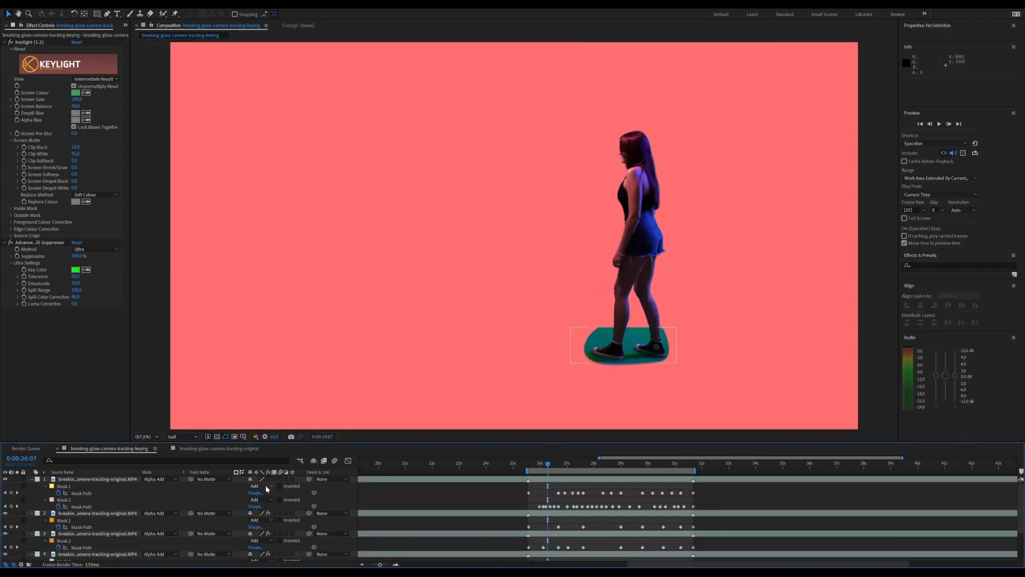
pyautogui.click(260, 486)
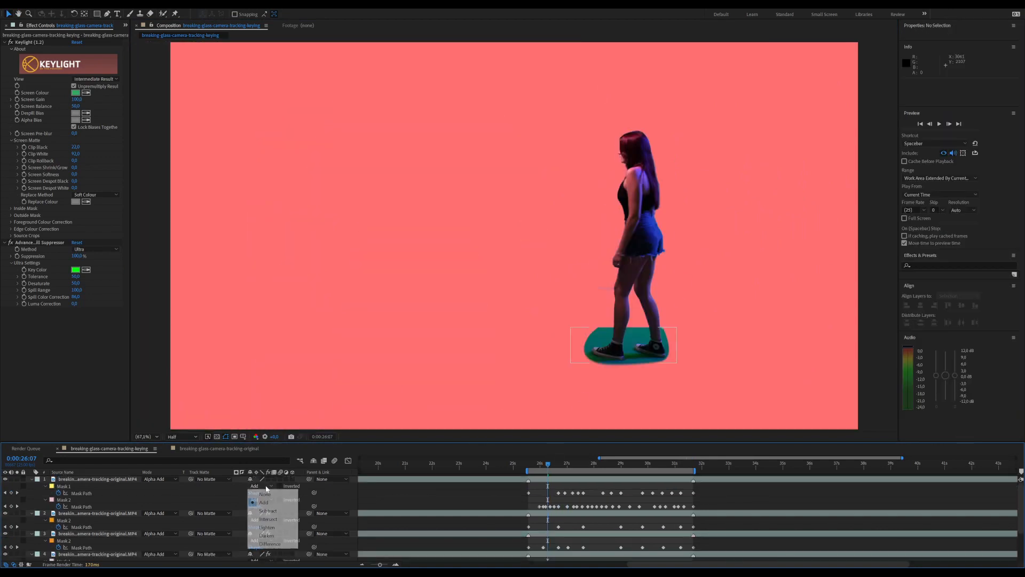
pyautogui.click(258, 487)
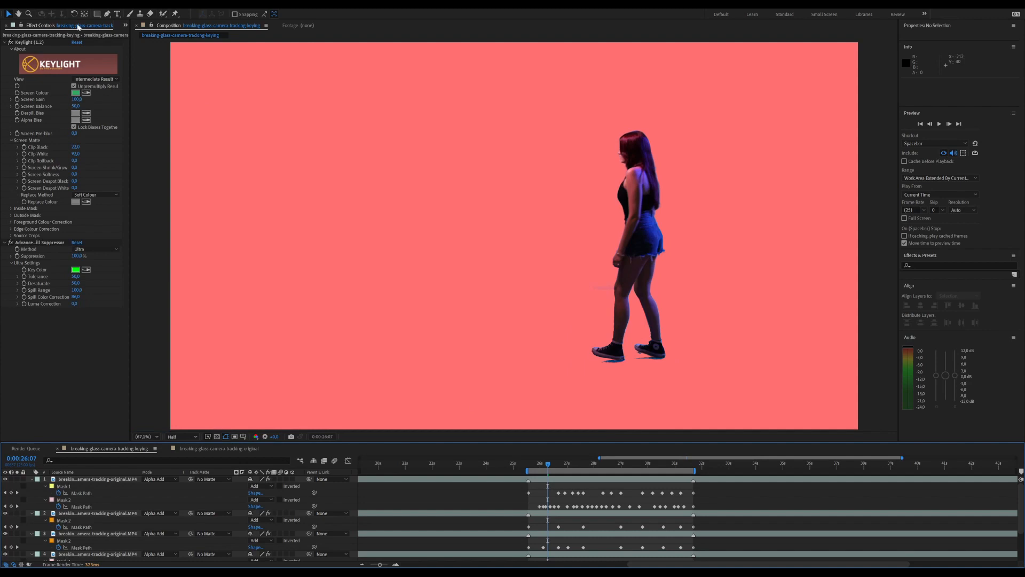
# Step: Add the keying composition to the render queue
pyautogui.click(44, 10)
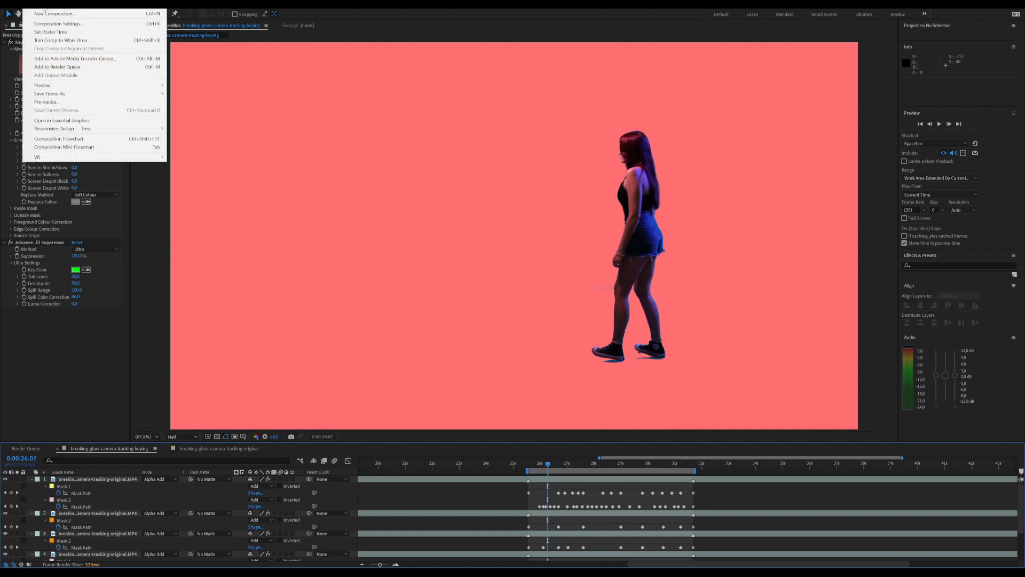
pyautogui.click(71, 69)
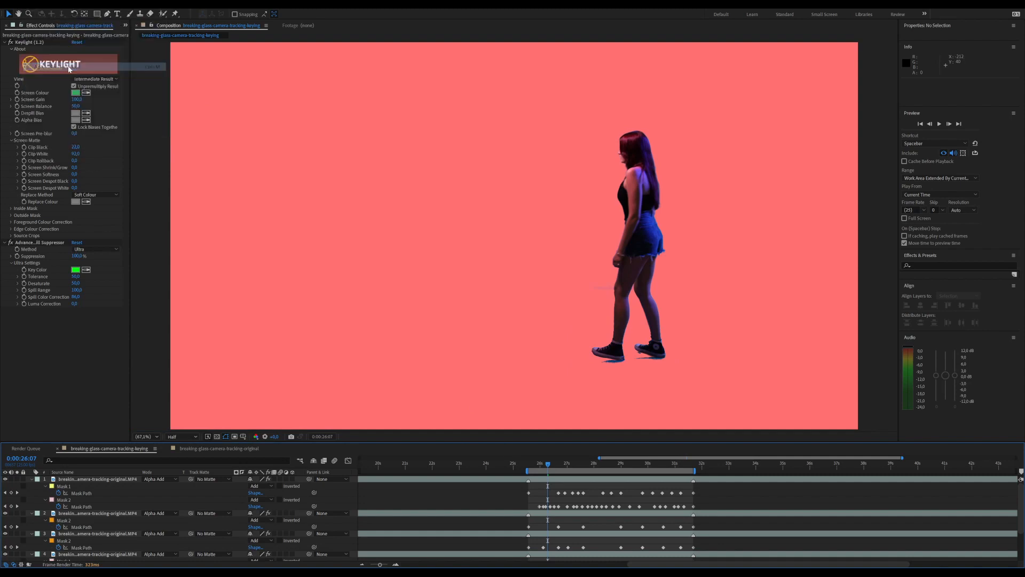
pyautogui.click(592, 297)
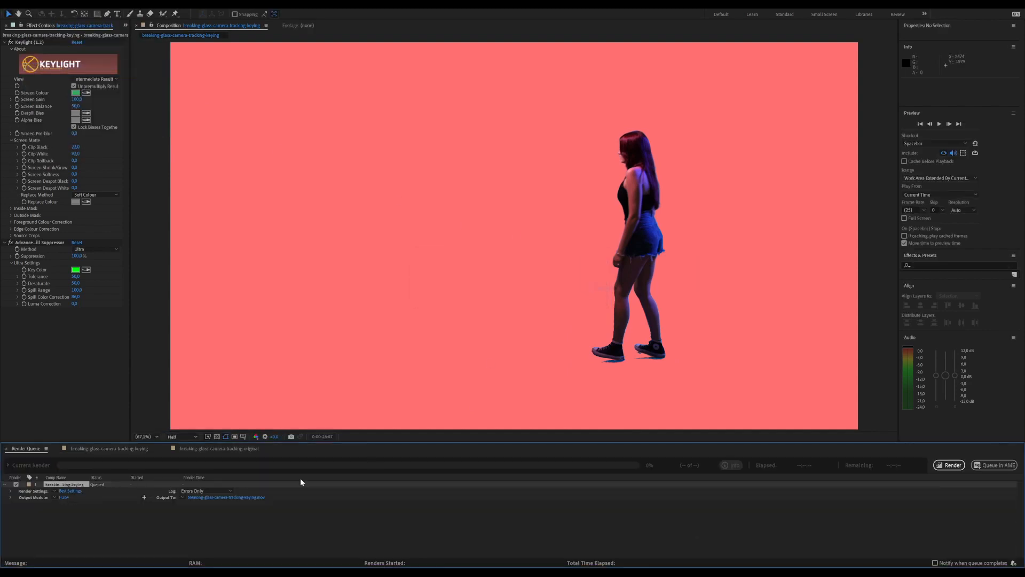
# Step: Configure the queued render's output module for QuickTime with the Apple ProRes 4444 video codec
pyautogui.click(64, 497)
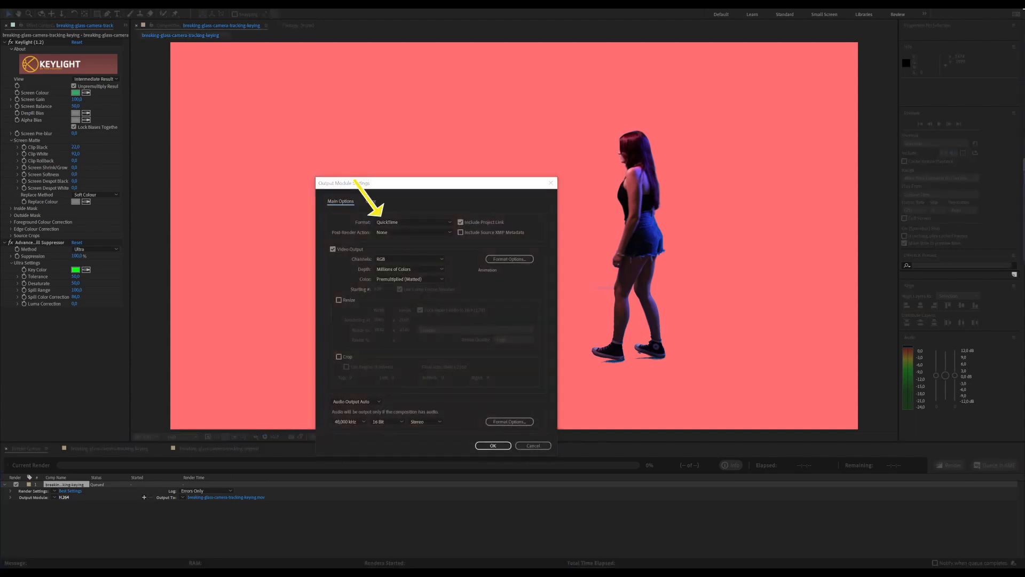
pyautogui.click(390, 222)
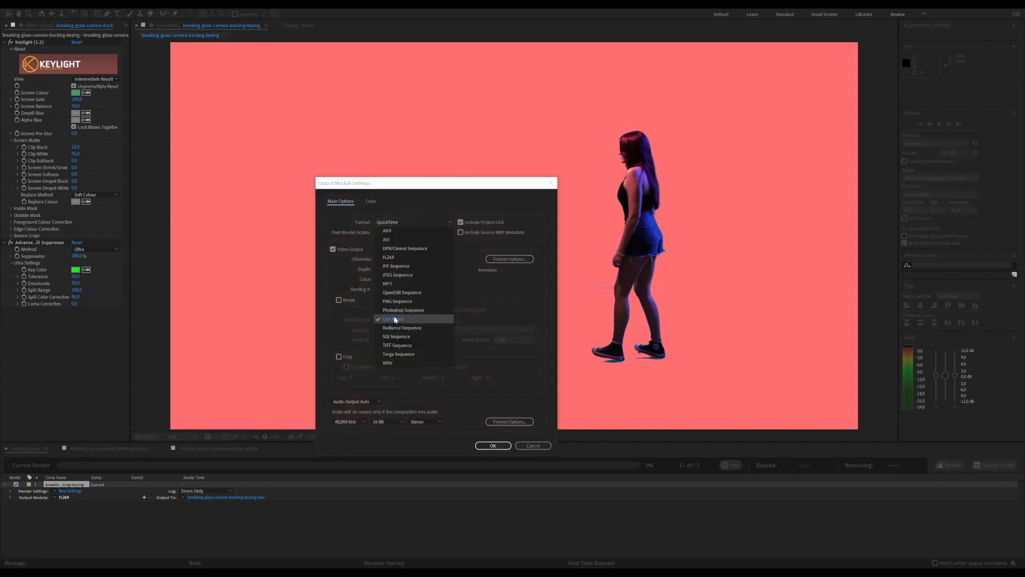
pyautogui.click(440, 207)
pyautogui.click(510, 259)
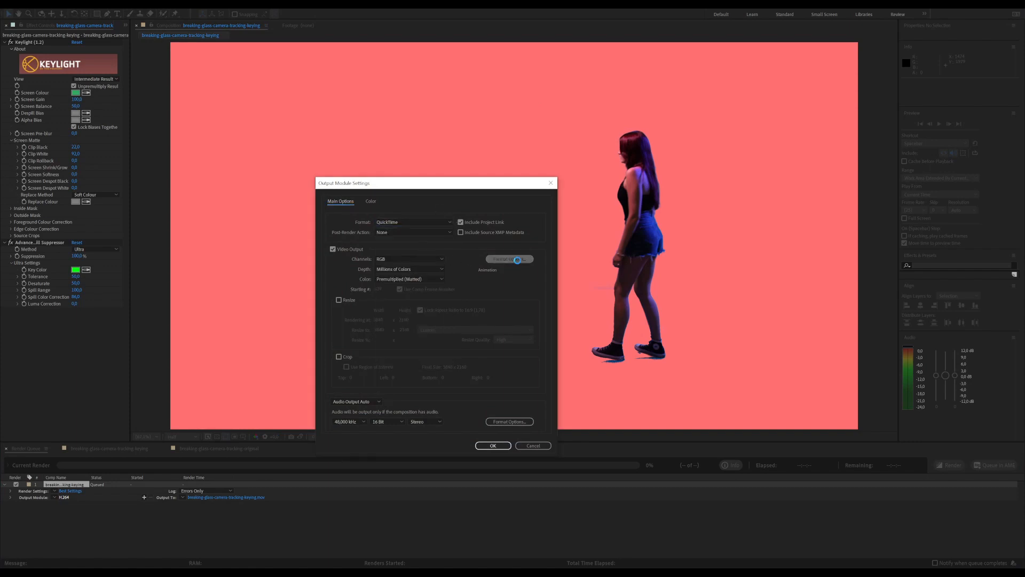
pyautogui.click(255, 82)
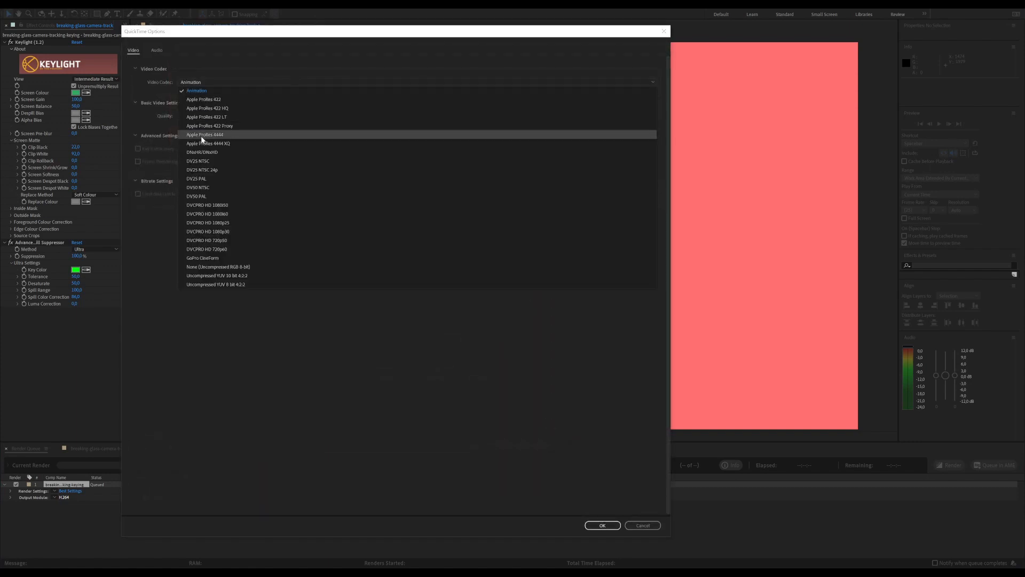
pyautogui.click(240, 134)
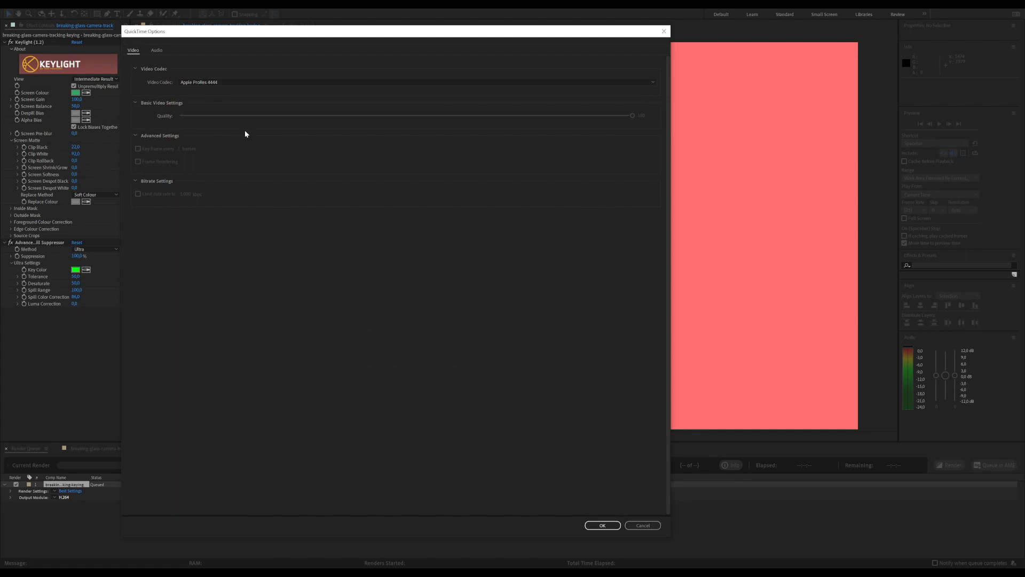
pyautogui.click(602, 525)
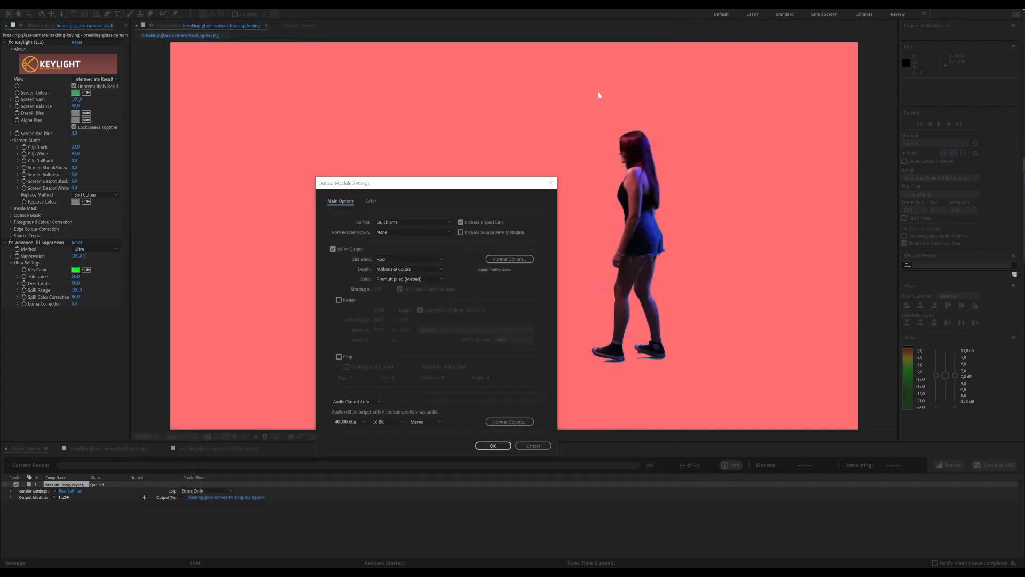
# Step: Set the output channels to RGB + Alpha and the color to Straight (Unmatted)
pyautogui.click(414, 258)
pyautogui.click(404, 286)
pyautogui.click(409, 280)
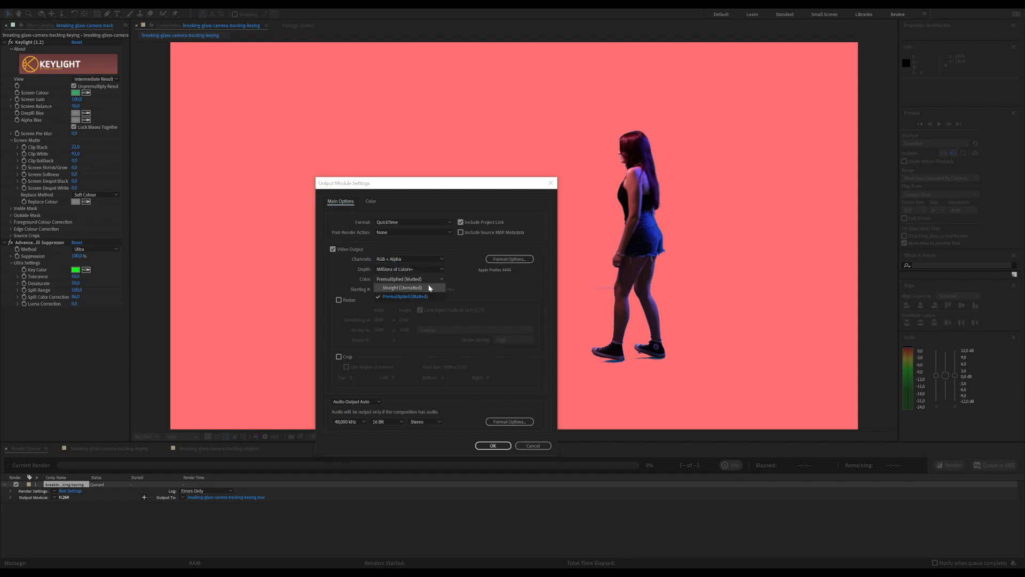
pyautogui.click(412, 287)
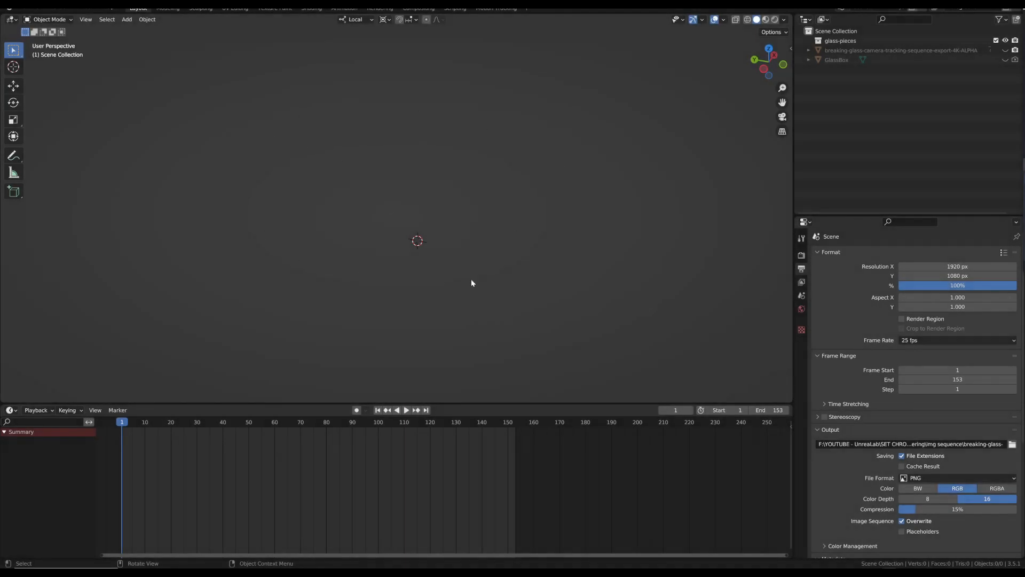
# Step: Switch to Blender's Motion Tracking workspace and show the scene's resolution, frame rate and frame range settings
pyautogui.click(483, 9)
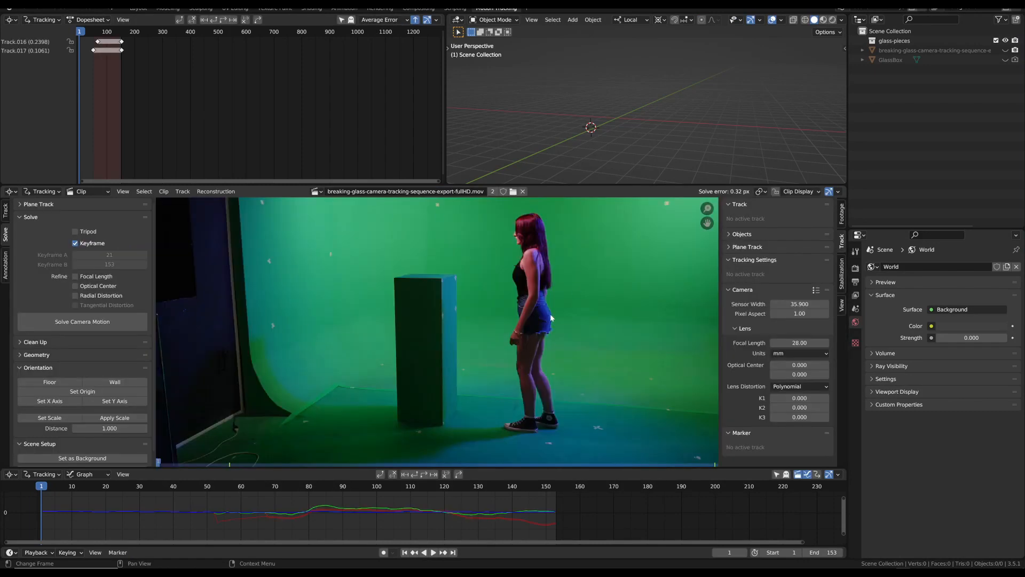
pyautogui.scroll(-1, 551, 318)
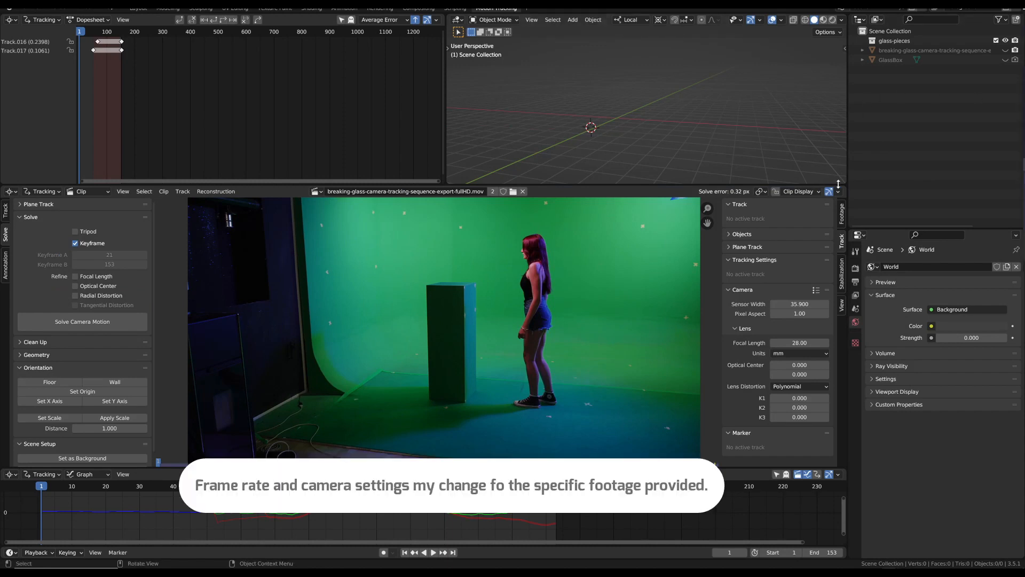
pyautogui.click(855, 269)
pyautogui.click(856, 281)
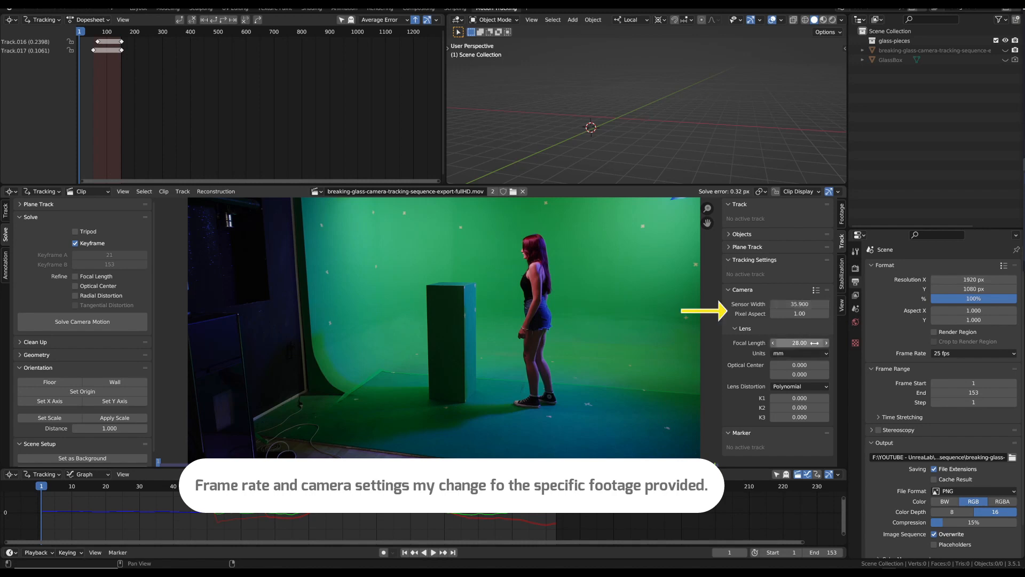
# Step: Place a tracking marker on the white wall mark between the dark panel and the box at frame 1
pyautogui.click(6, 209)
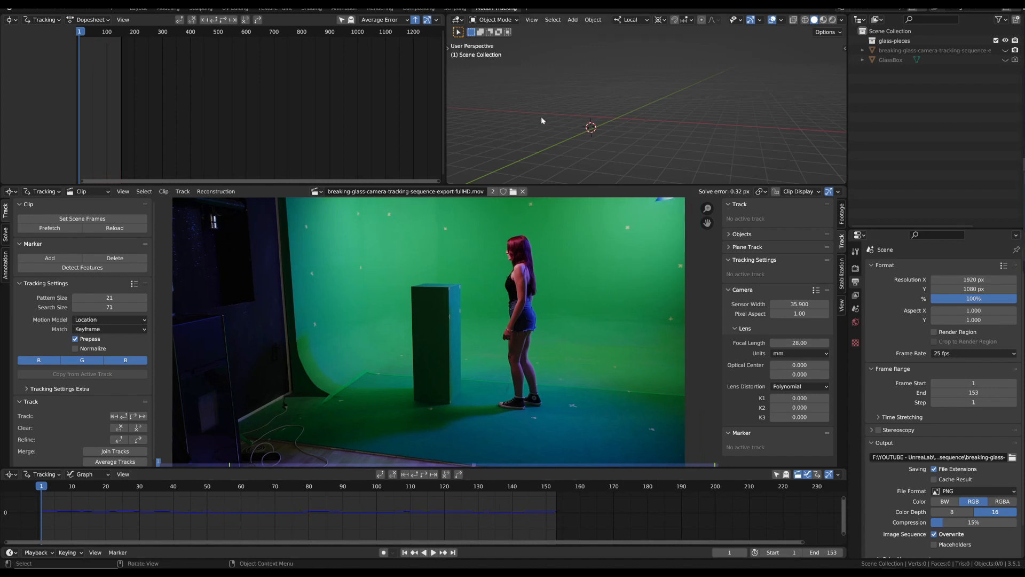
pyautogui.click(32, 256)
pyautogui.scroll(1, 321, 278)
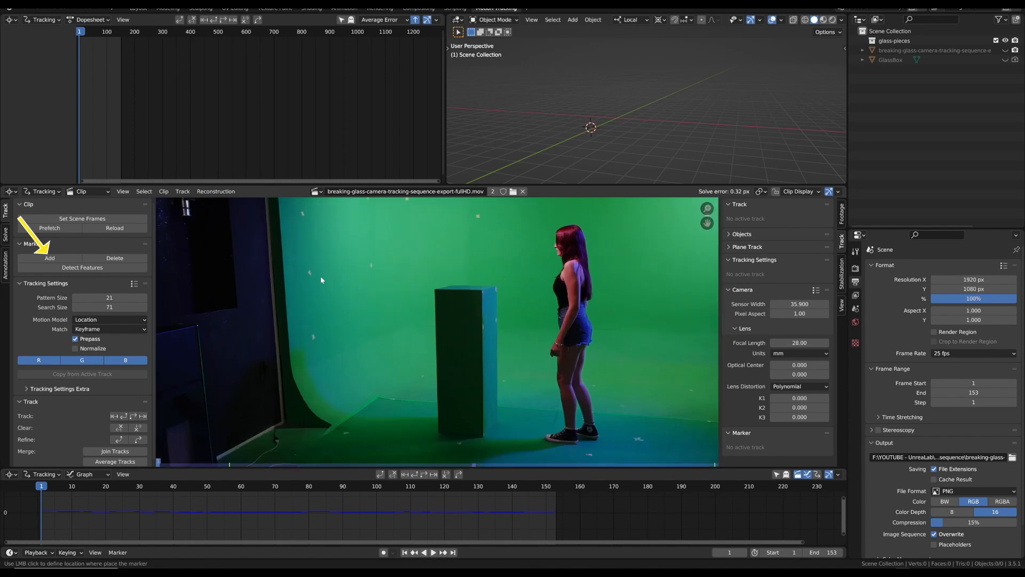
pyautogui.click(309, 273)
pyautogui.scroll(4, 309, 273)
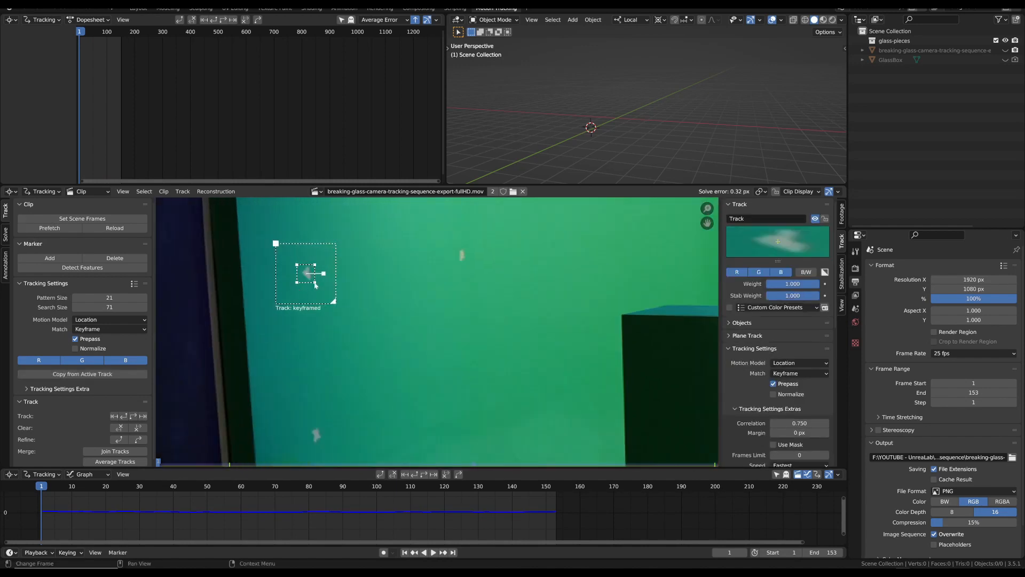
# Step: Track the wall marker forward through the entire clip and return to frame 1
pyautogui.scroll(-2, 417, 302)
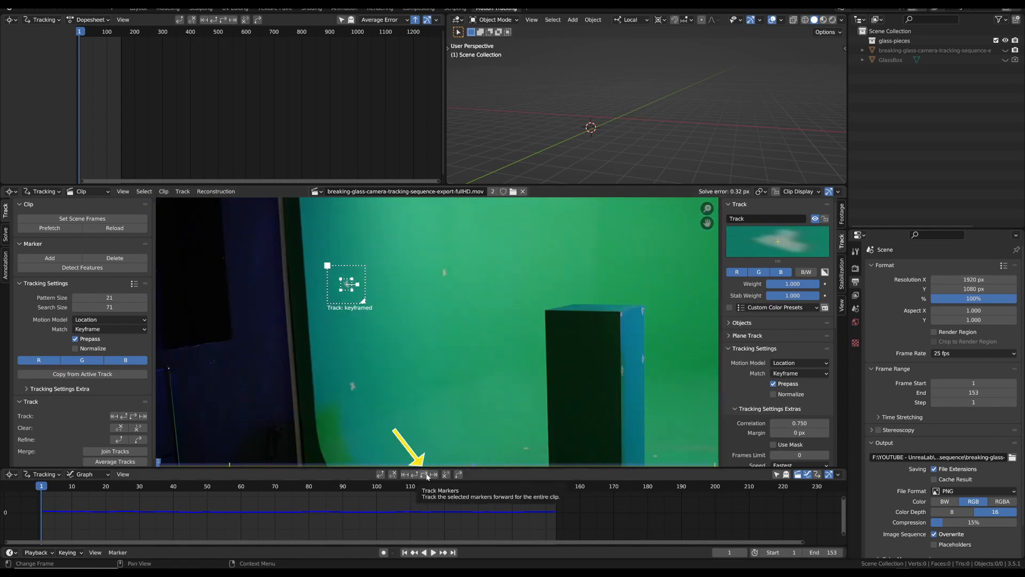
pyautogui.click(426, 476)
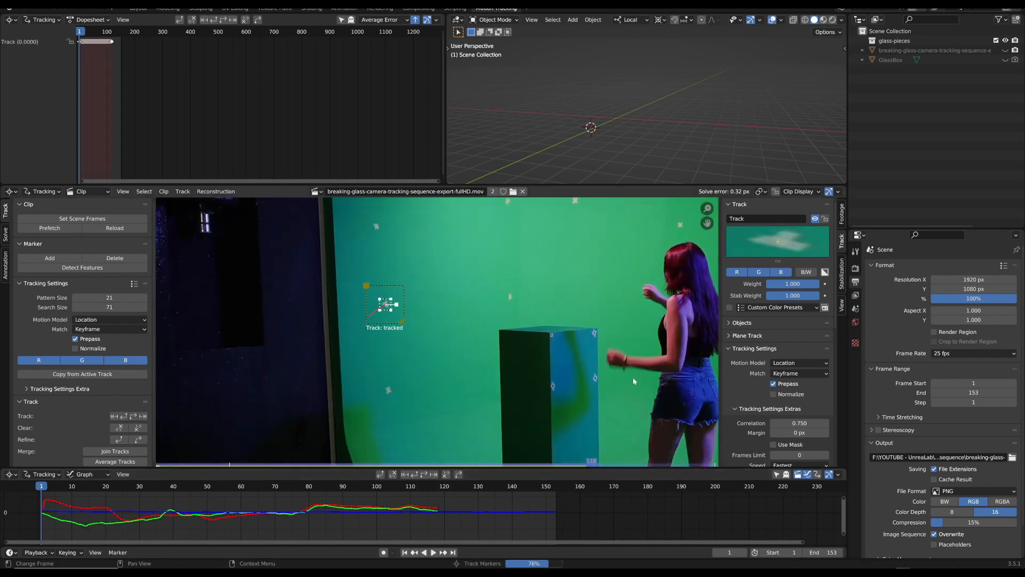
pyautogui.moveTo(557, 486); pyautogui.dragTo(56, 491)
pyautogui.press('space')
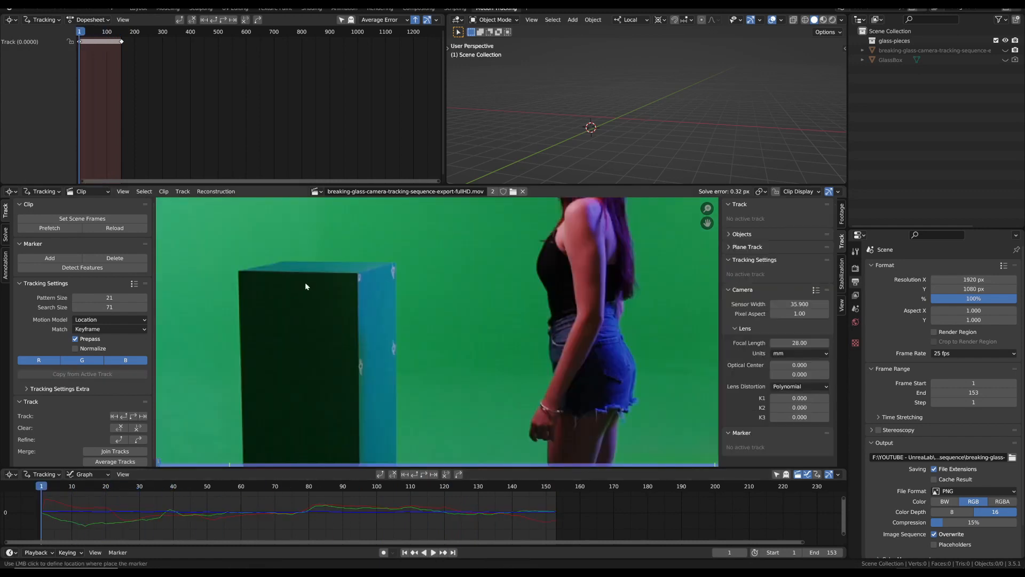
# Step: Try to track a marker on the box's near upper corner forward through the clip
pyautogui.click(358, 278)
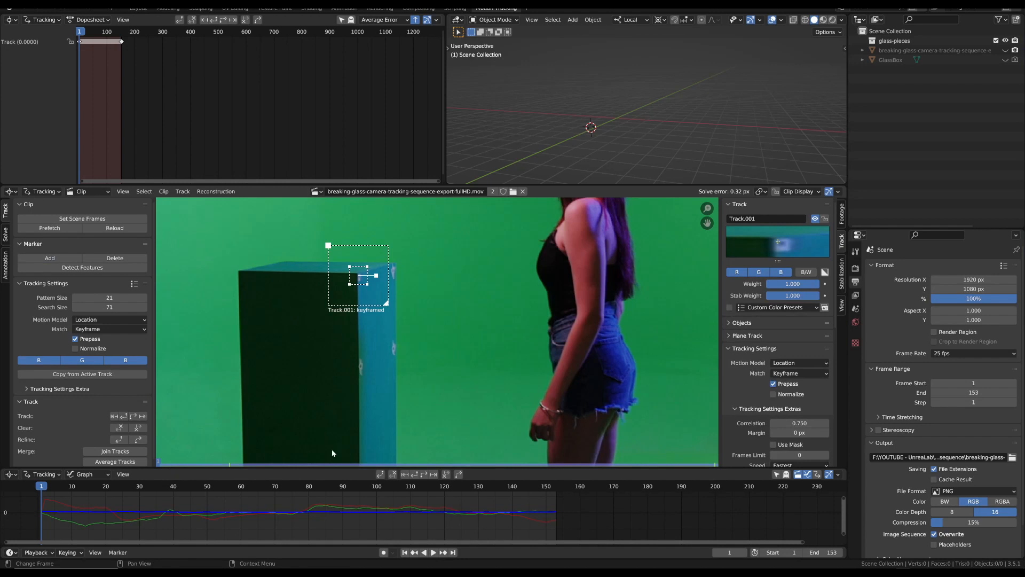
pyautogui.click(424, 475)
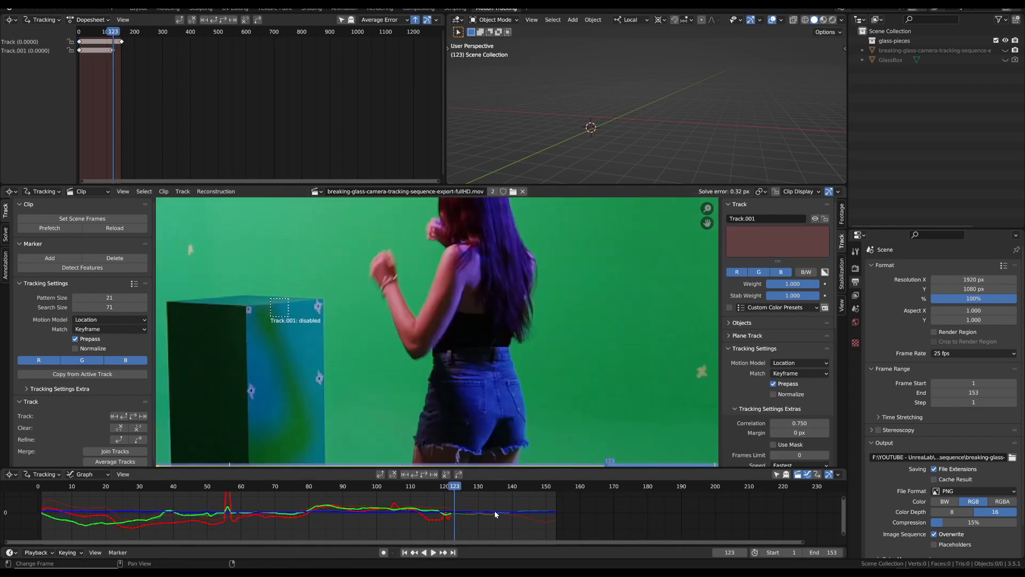
# Step: Place five more tracking markers on the white marks spread across the green-screen wall at frame 1
pyautogui.scroll(1, 279, 303)
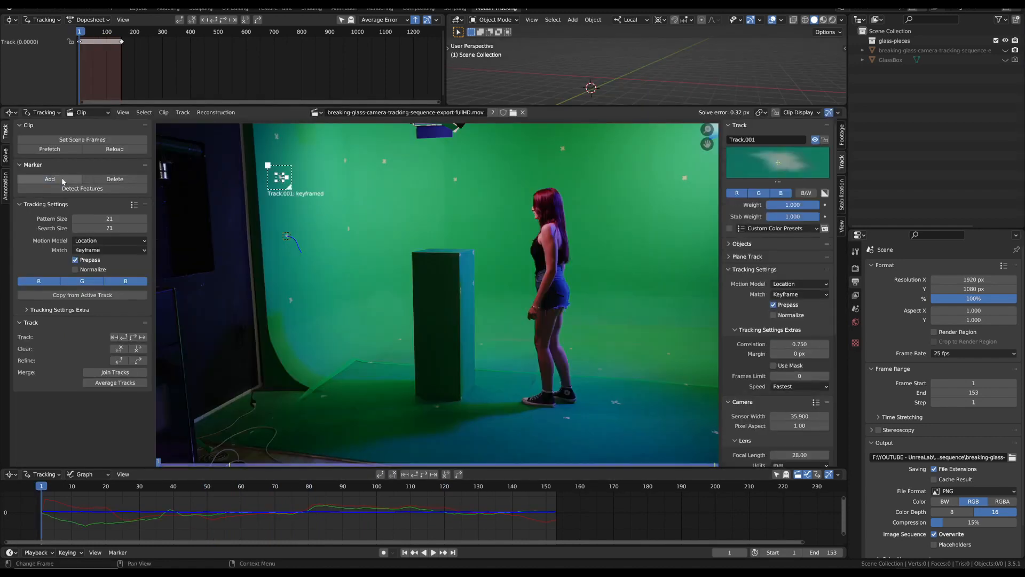
pyautogui.click(50, 179)
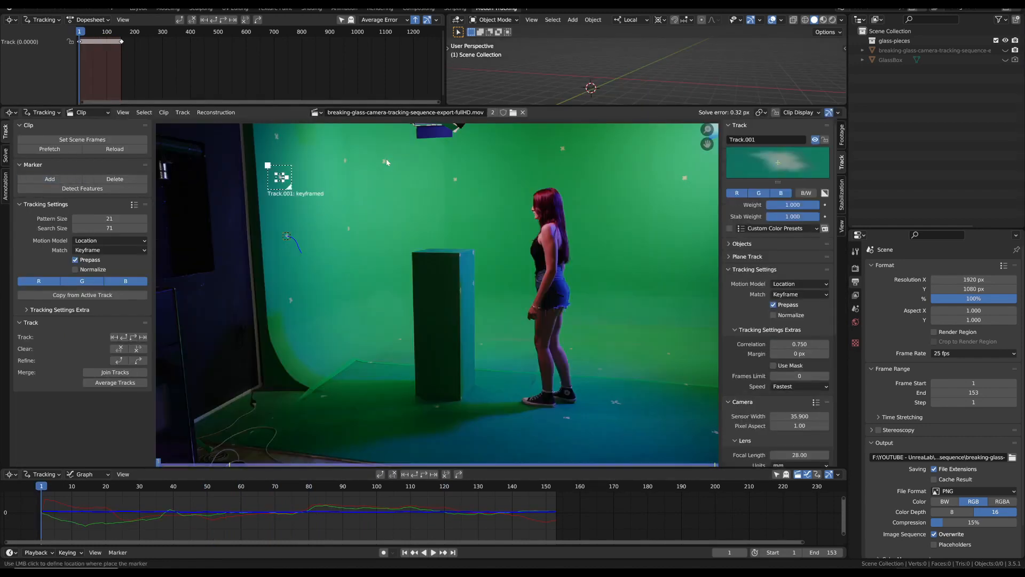
pyautogui.click(386, 159)
pyautogui.hotkey('shift', 'r')
pyautogui.click(347, 228)
pyautogui.hotkey('shift', 'r')
pyautogui.click(561, 149)
pyautogui.hotkey('shift', 'r')
pyautogui.click(686, 177)
pyautogui.hotkey('shift', 'r')
pyautogui.click(291, 298)
pyautogui.hotkey('shift', 'r')
# Step: Place three tracking markers on the box at frame 1: its near upper corner, its far upper corner and a side mark below
pyautogui.scroll(2, 439, 230)
pyautogui.click(435, 234)
pyautogui.hotkey('shift', 'r')
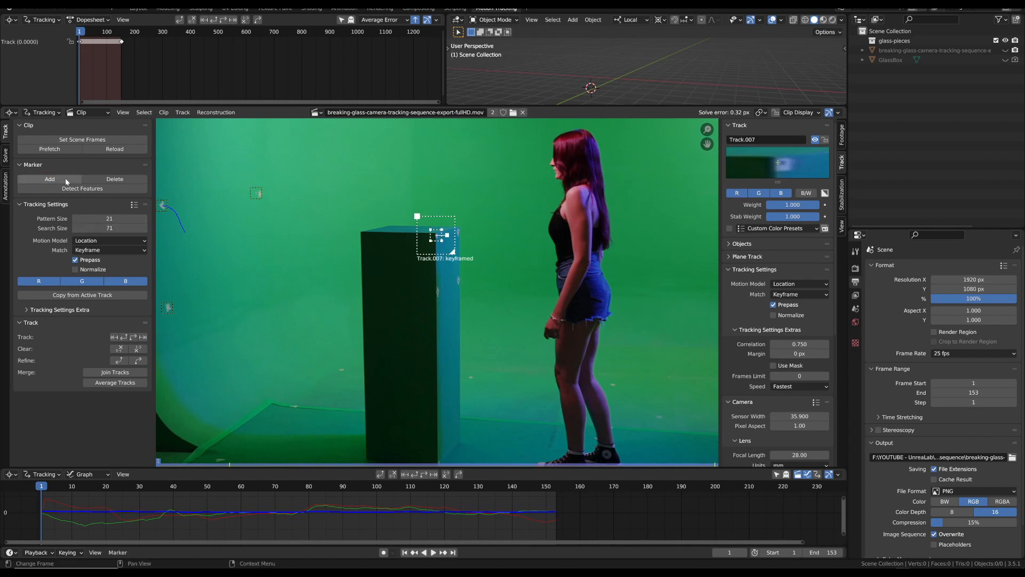
pyautogui.click(458, 231)
pyautogui.hotkey('shift', 'r')
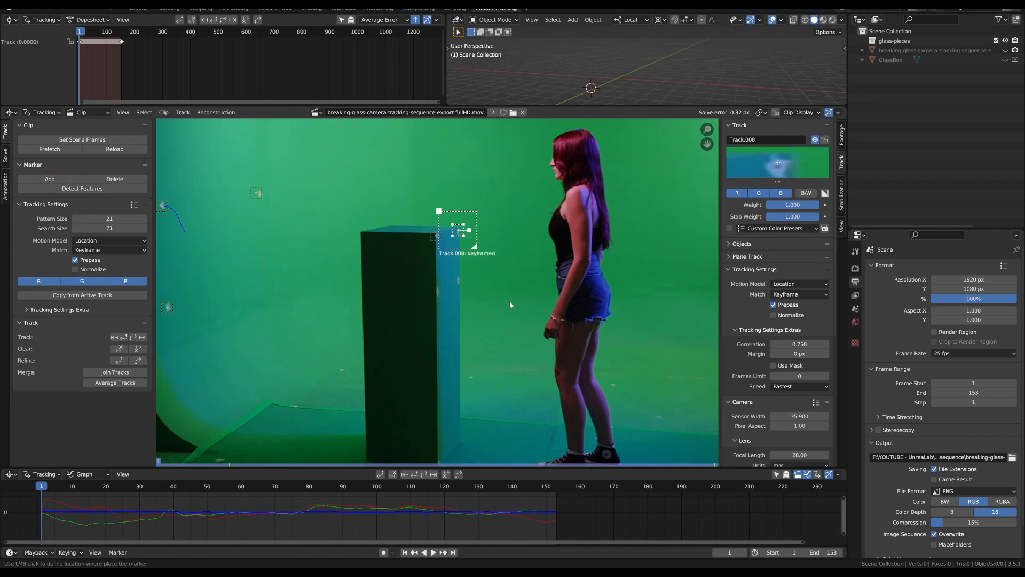
pyautogui.click(458, 279)
# Step: Place three more tracking markers on the white marks spread across the studio floor around the box and the woman at frame 1
pyautogui.moveTo(459, 279); pyautogui.dragTo(488, 163, button='middle')
pyautogui.click(59, 179)
pyautogui.click(247, 342)
pyautogui.hotkey('shift', 'r')
pyautogui.click(632, 376)
pyautogui.moveTo(633, 377); pyautogui.dragTo(386, 391, button='middle')
pyautogui.hotkey('shift', 'r')
pyautogui.click(623, 415)
pyautogui.scroll(-3, 623, 415)
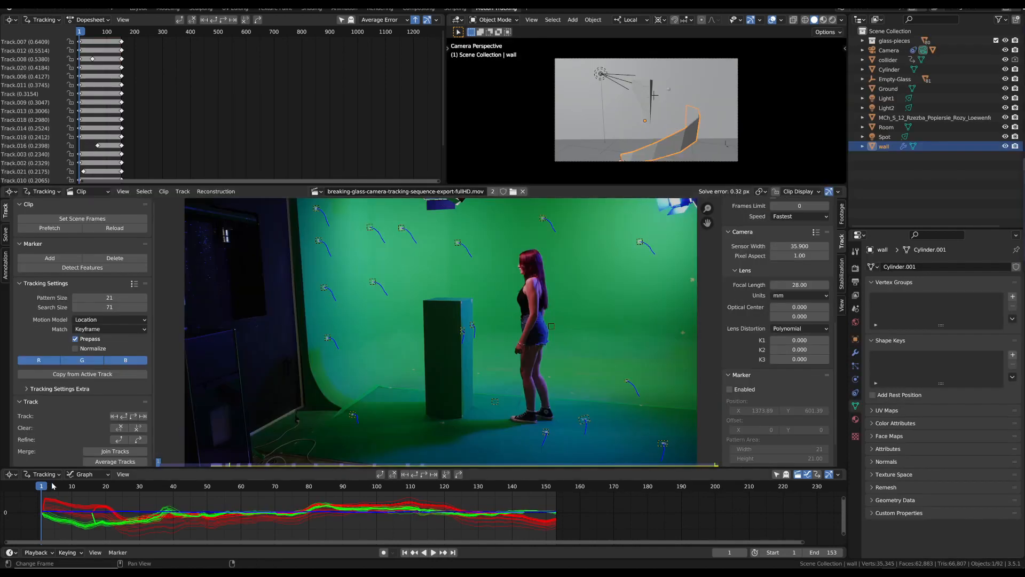
# Step: Play the tracked clip to check the markers, and inspect the average error of individual wall tracks alongside the solve settings
pyautogui.press('space')
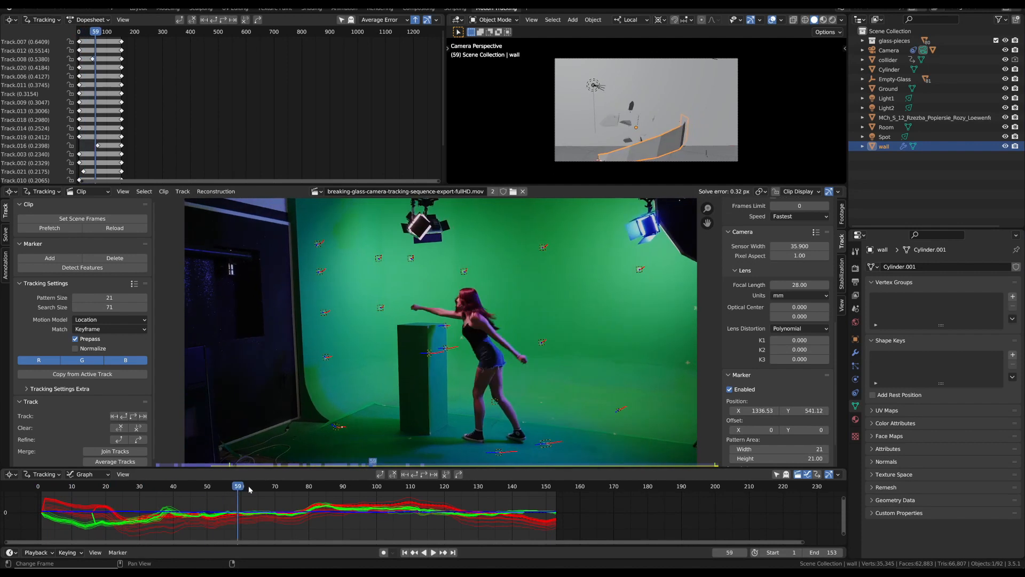
pyautogui.press('Escape')
pyautogui.click(5, 235)
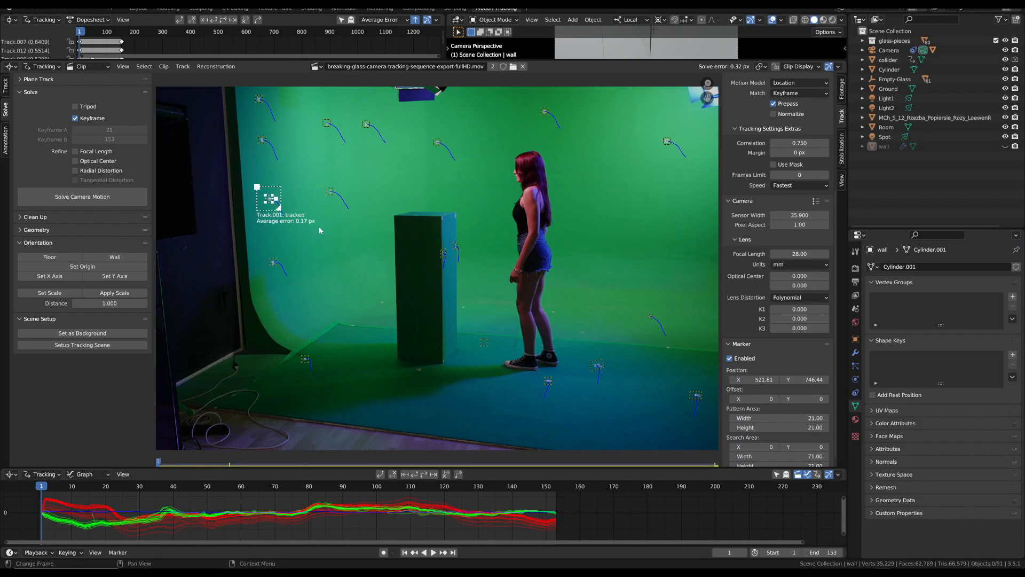
pyautogui.click(331, 193)
pyautogui.click(273, 265)
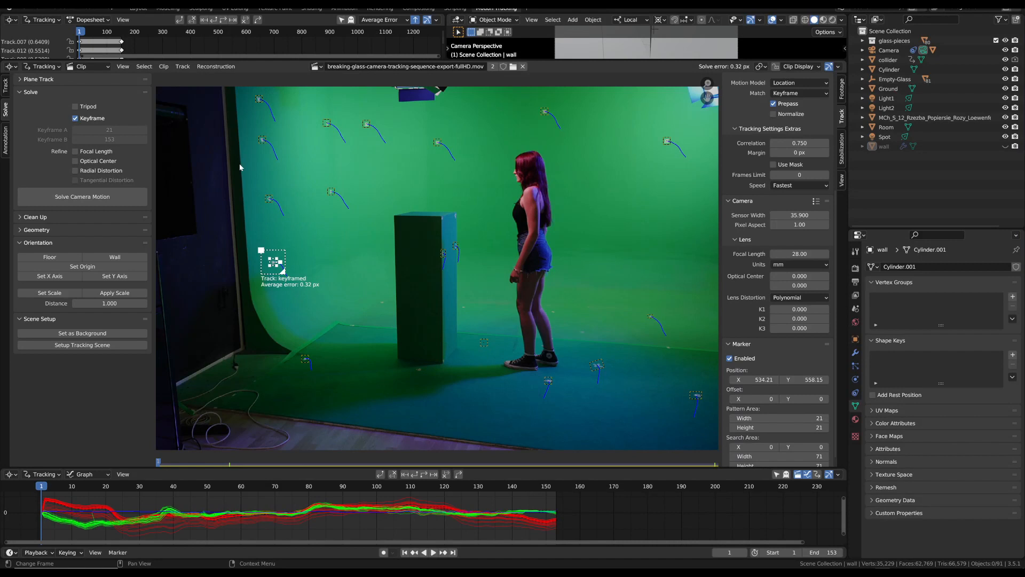
# Step: Examine the focal length and radial distortion refinement options for the camera solve
pyautogui.click(107, 152)
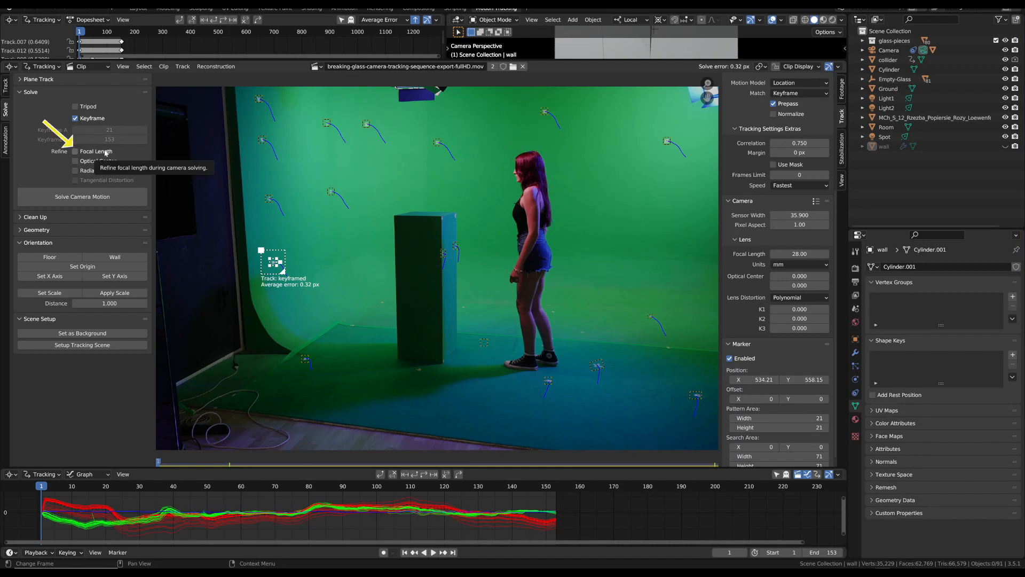
pyautogui.click(101, 171)
pyautogui.click(97, 154)
pyautogui.click(99, 171)
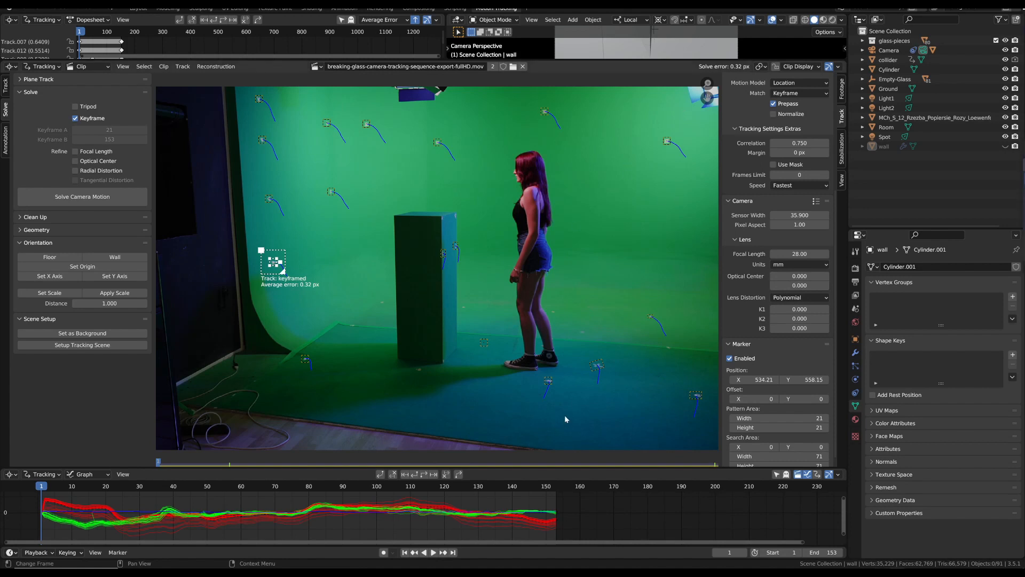
# Step: Define the floor plane of the scene from three tracked floor markers: one beside the box and two in front of the woman
pyautogui.click(309, 362)
pyautogui.keyDown('shift'); pyautogui.click(597, 365); pyautogui.keyUp('shift')
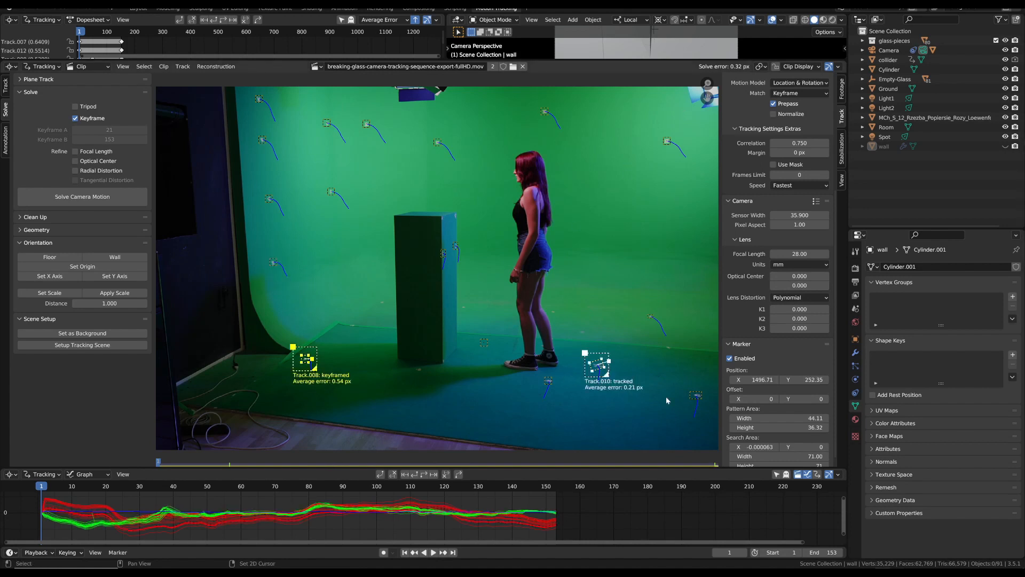
pyautogui.keyDown('shift'); pyautogui.click(700, 397); pyautogui.keyUp('shift')
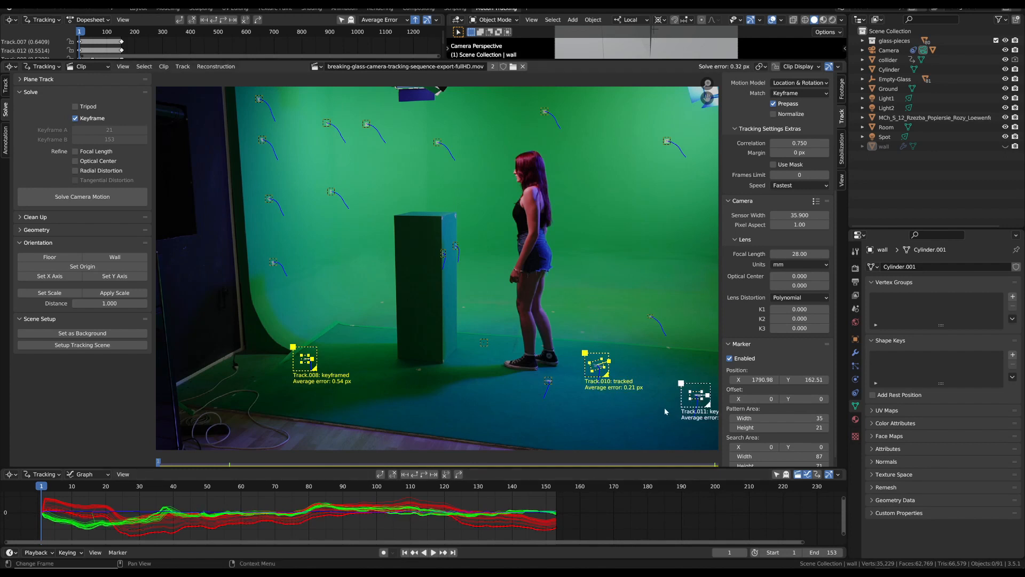
pyautogui.click(67, 257)
pyautogui.click(594, 240)
# Step: Select three tracked markers on the back wall as a wall reference and clear the selection
pyautogui.moveTo(582, 198); pyautogui.dragTo(574, 279, button='middle')
pyautogui.click(331, 280)
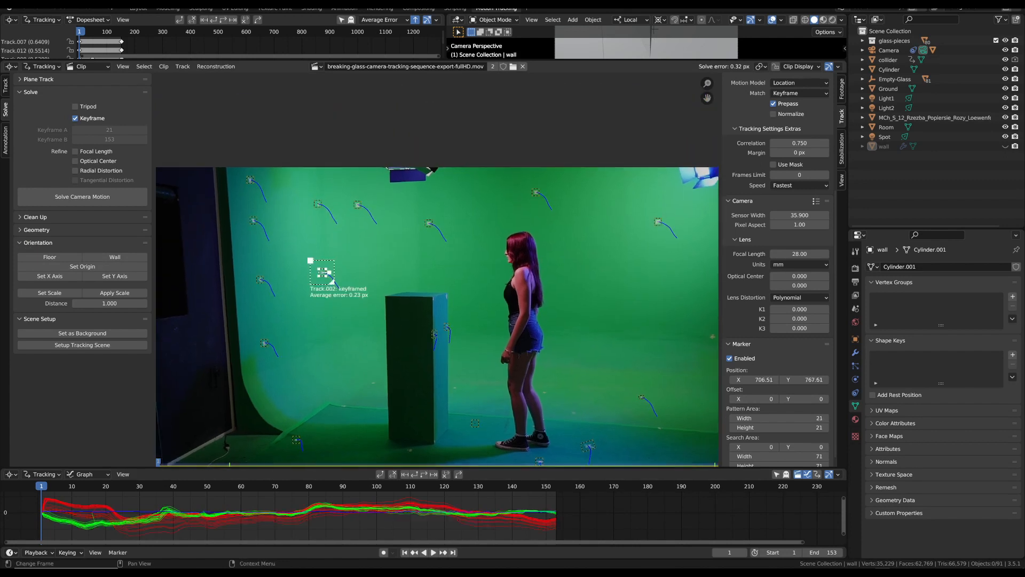
pyautogui.keyDown('shift'); pyautogui.click(359, 204); pyautogui.keyUp('shift')
pyautogui.keyDown('shift'); pyautogui.click(430, 223); pyautogui.keyUp('shift')
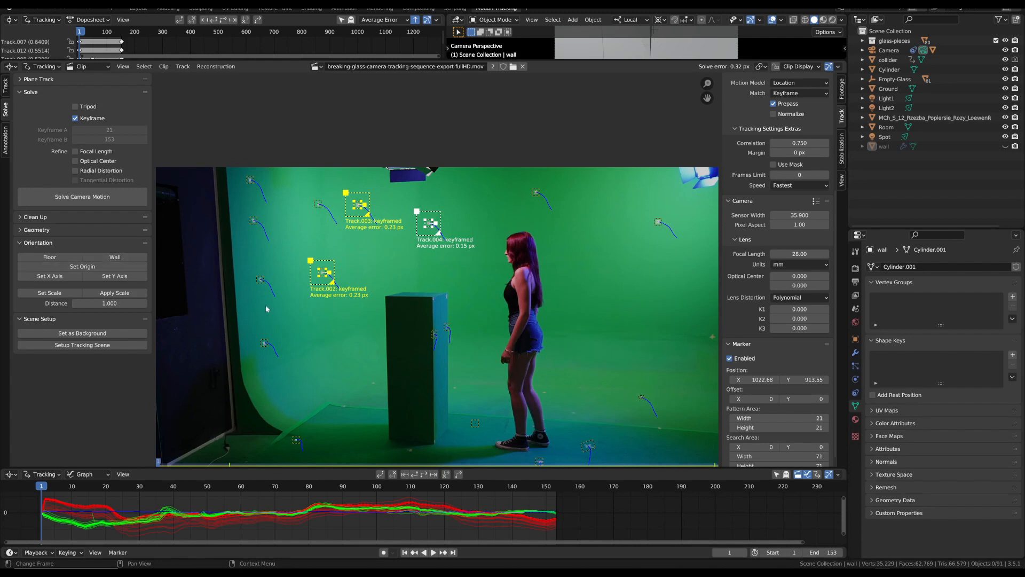
pyautogui.click(304, 322)
# Step: Select the floor marker below the woman's feet and the outermost floor marker as a distance reference, and clear the selection
pyautogui.moveTo(443, 354); pyautogui.dragTo(443, 221, button='middle')
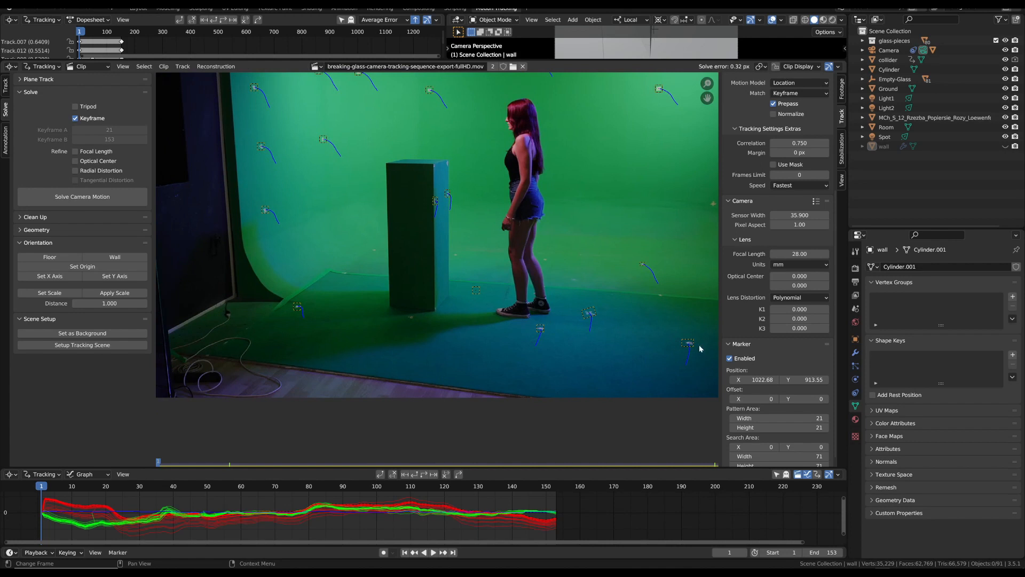
pyautogui.click(540, 328)
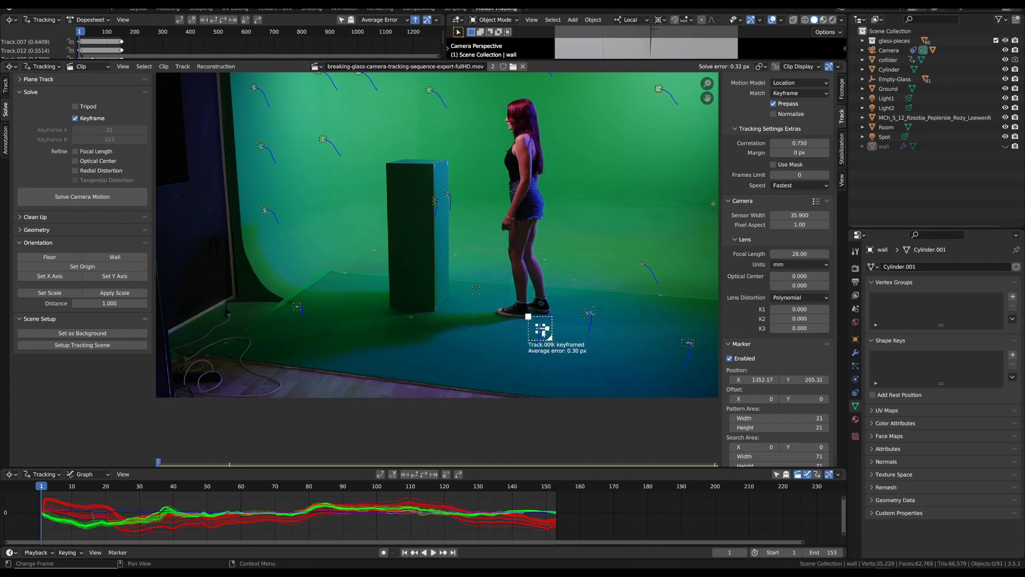
pyautogui.keyDown('shift'); pyautogui.click(689, 342); pyautogui.keyUp('shift')
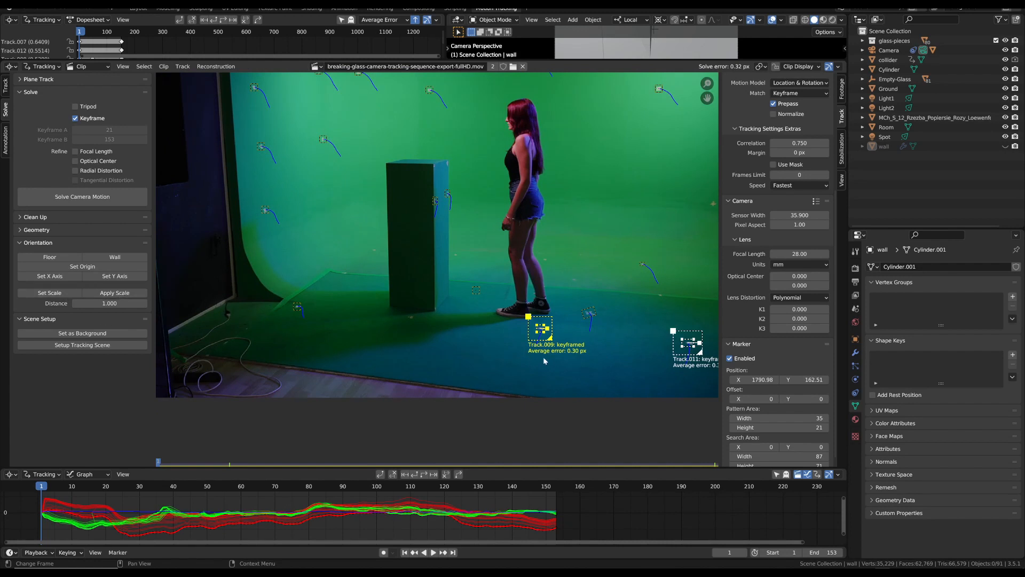
pyautogui.click(451, 339)
pyautogui.moveTo(457, 337); pyautogui.dragTo(438, 380, button='middle')
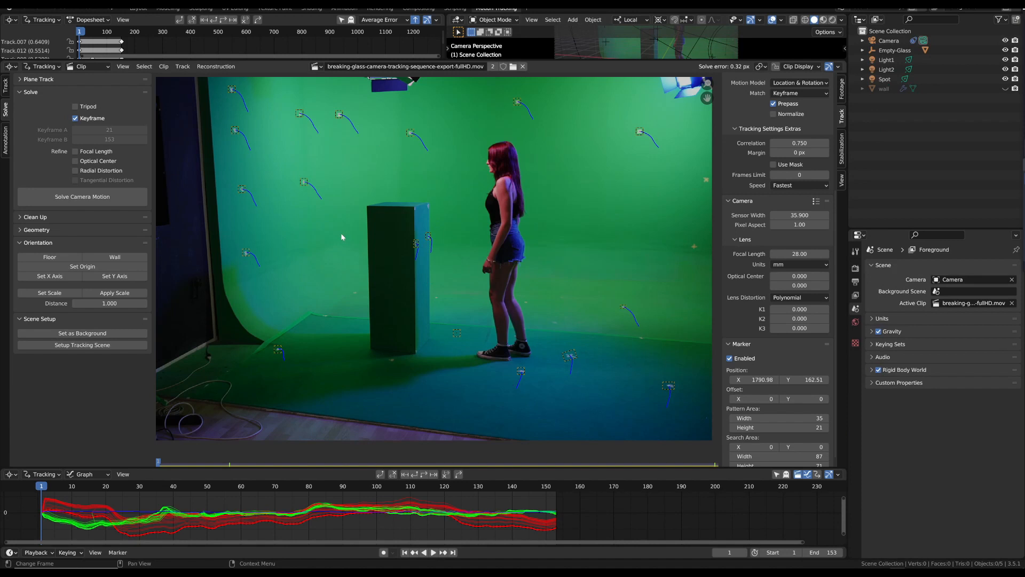
# Step: Go to the Layout workspace and check the background movie clip in the Camera's data settings
pyautogui.click(138, 8)
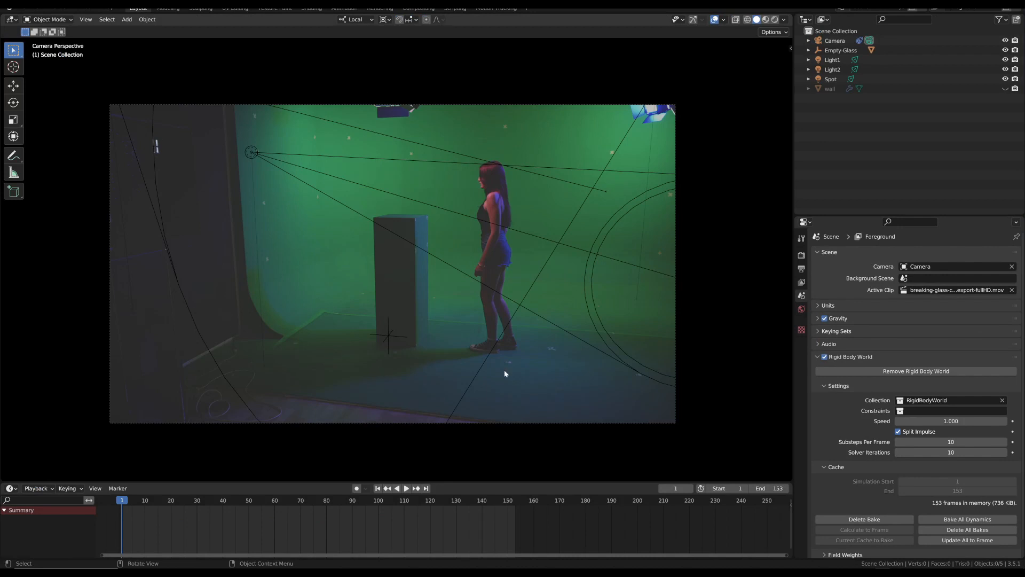
pyautogui.click(835, 41)
pyautogui.click(869, 40)
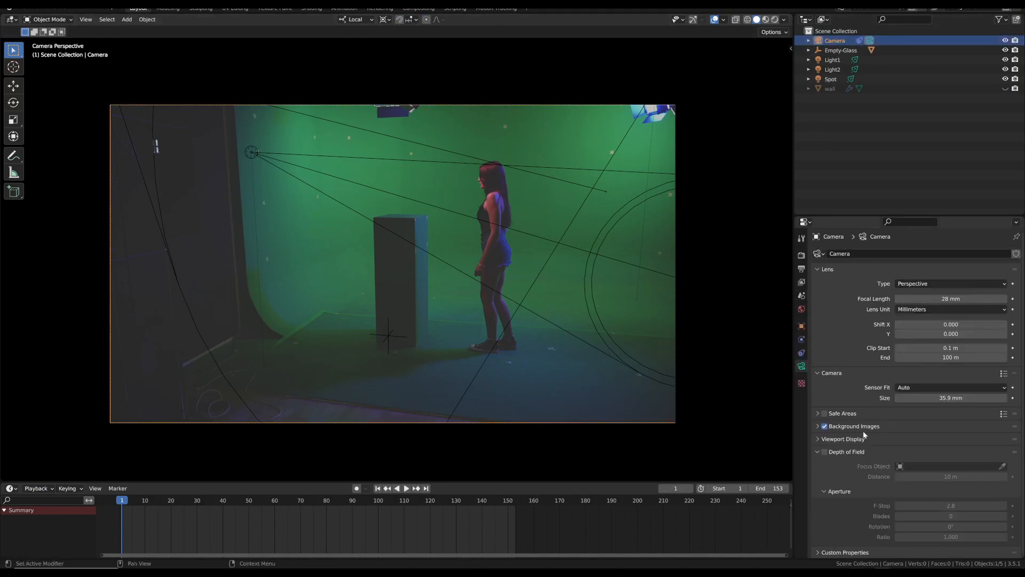
pyautogui.click(819, 427)
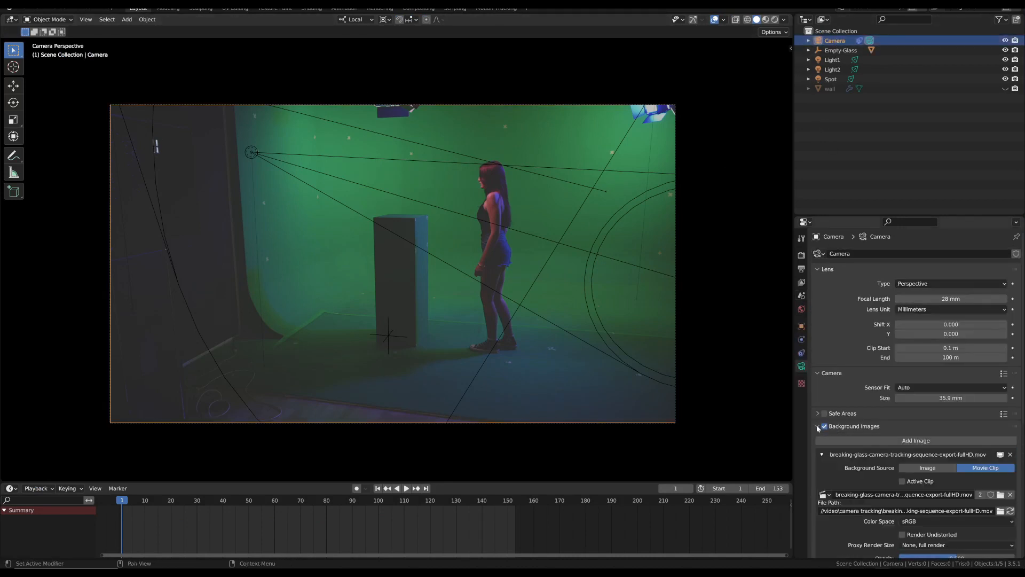
pyautogui.click(818, 427)
# Step: Enable the Motion Tracking overlay in the 3D viewport, fit the camera frame and play the animation
pyautogui.click(724, 20)
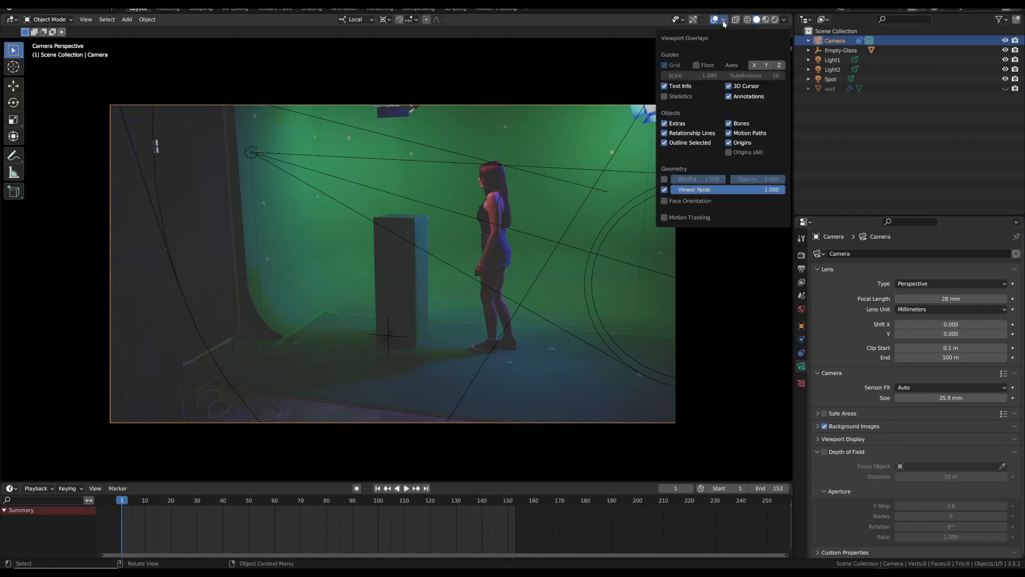
pyautogui.click(703, 217)
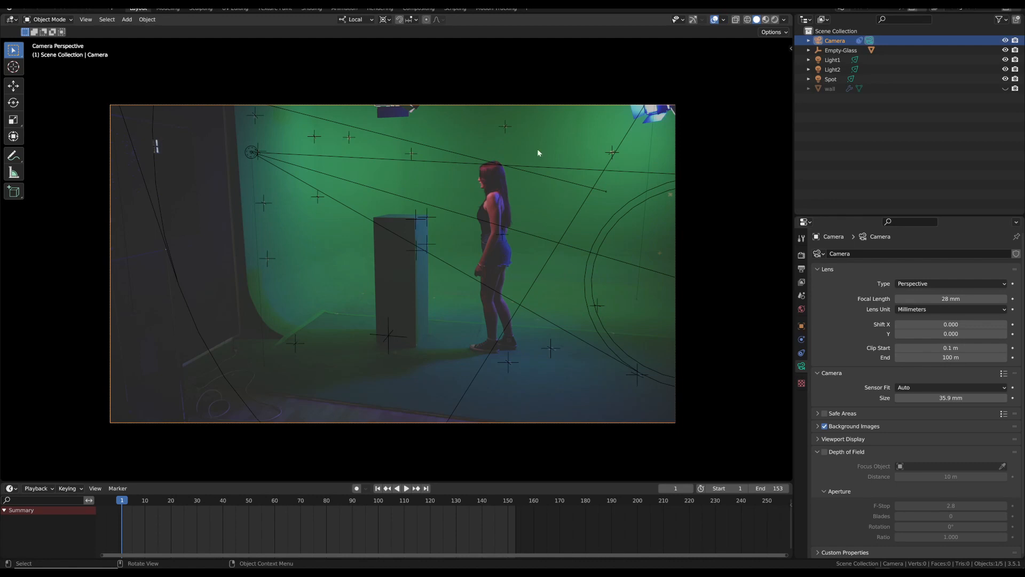
pyautogui.press('Home')
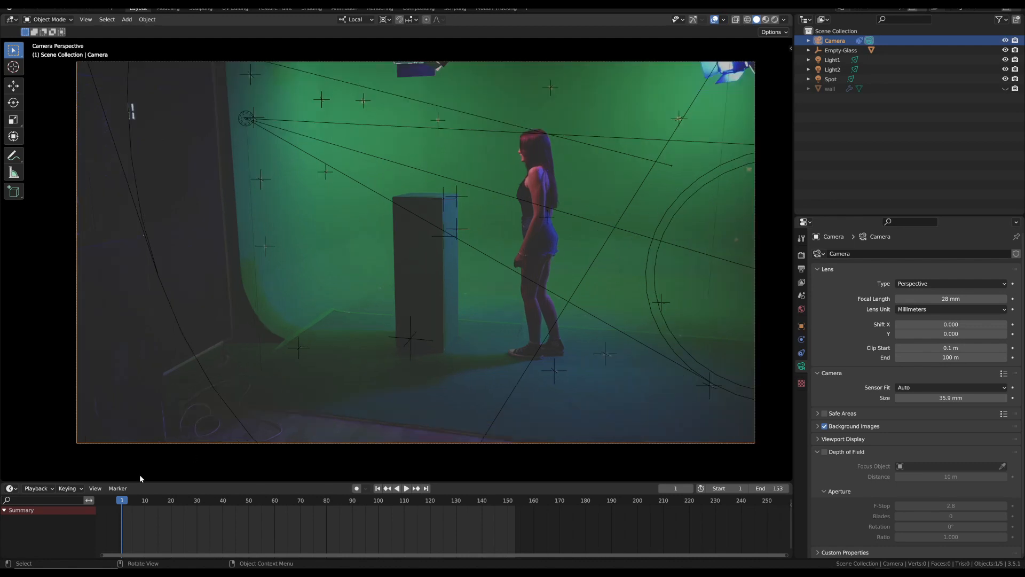
pyautogui.press('space')
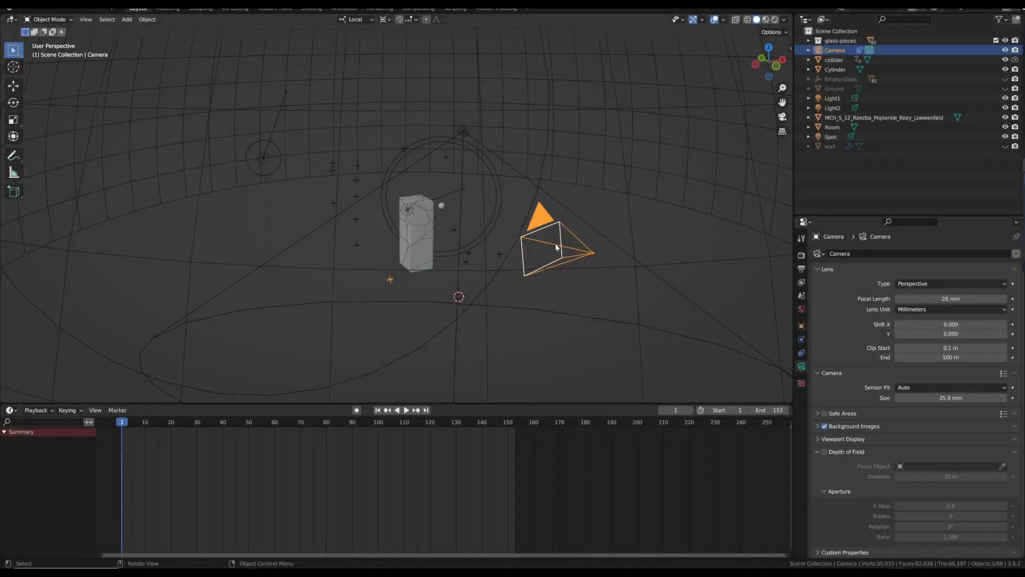
# Step: Look through the Camera and turn off its background images
pyautogui.click(818, 425)
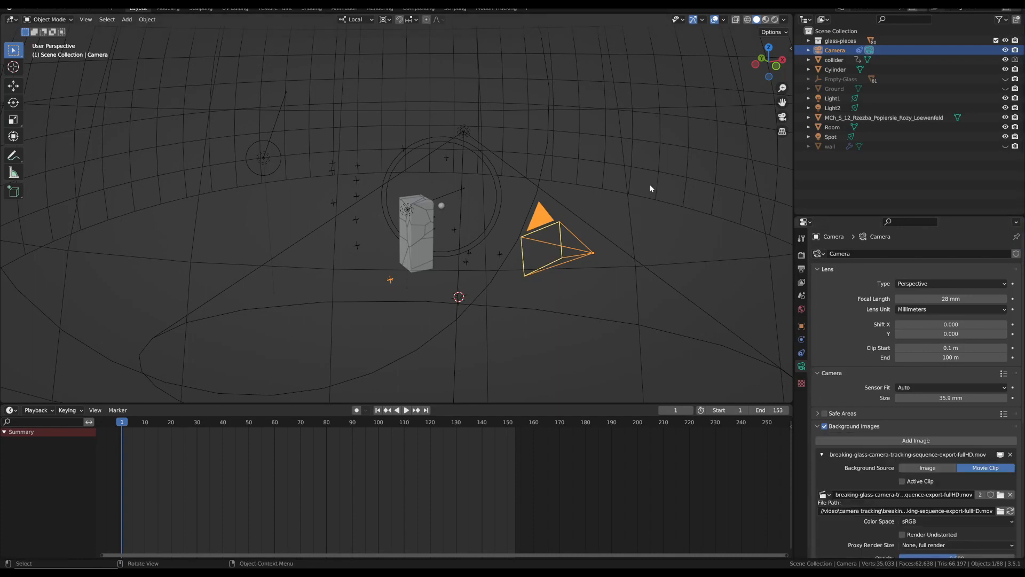
pyautogui.press('KP_0')
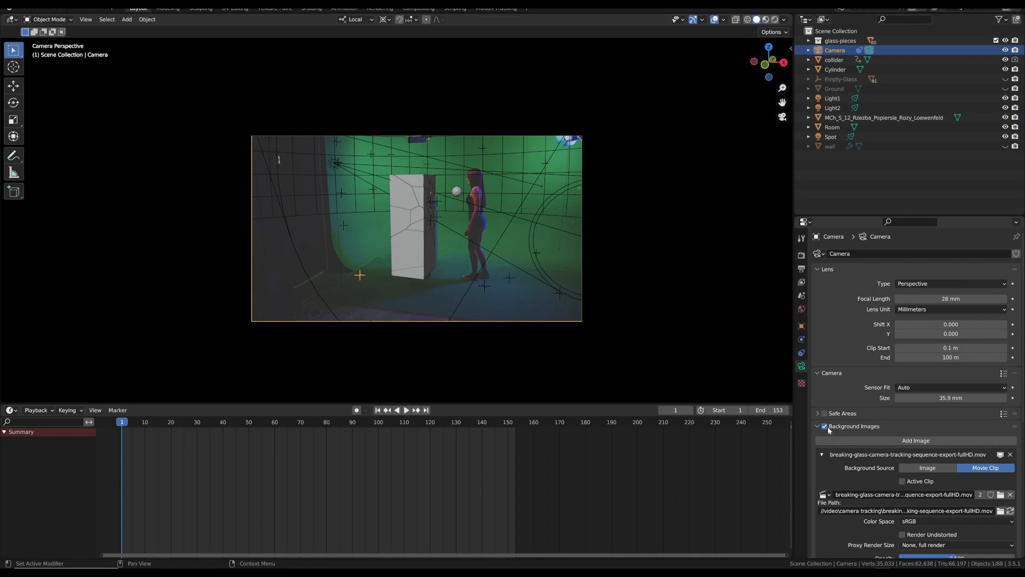
pyautogui.click(844, 426)
pyautogui.click(824, 426)
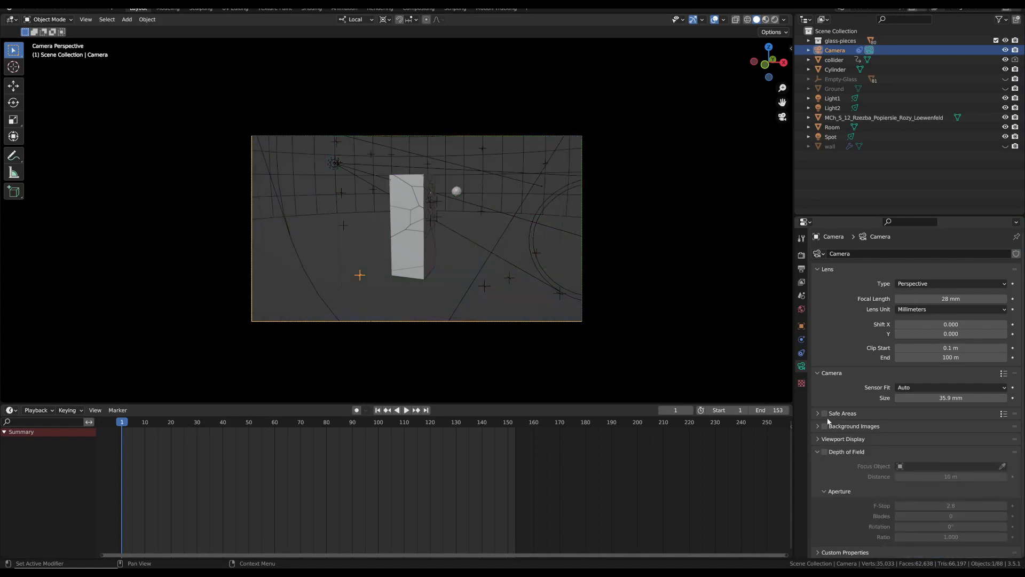
# Step: Start an Images as Planes import and choose breaking-glass-camera-tracking-sequence-export-fullHD-ALPHA.mov from the camera tracking folder
pyautogui.moveTo(555, 230); pyautogui.dragTo(473, 234, button='middle')
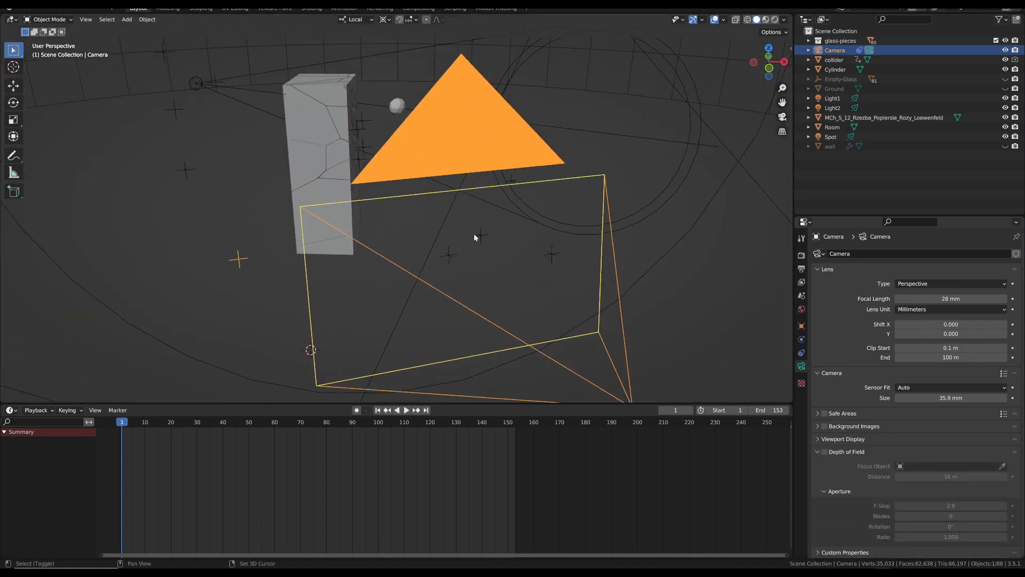
pyautogui.scroll(-3, 473, 234)
pyautogui.click(21, 8)
pyautogui.moveTo(43, 141)
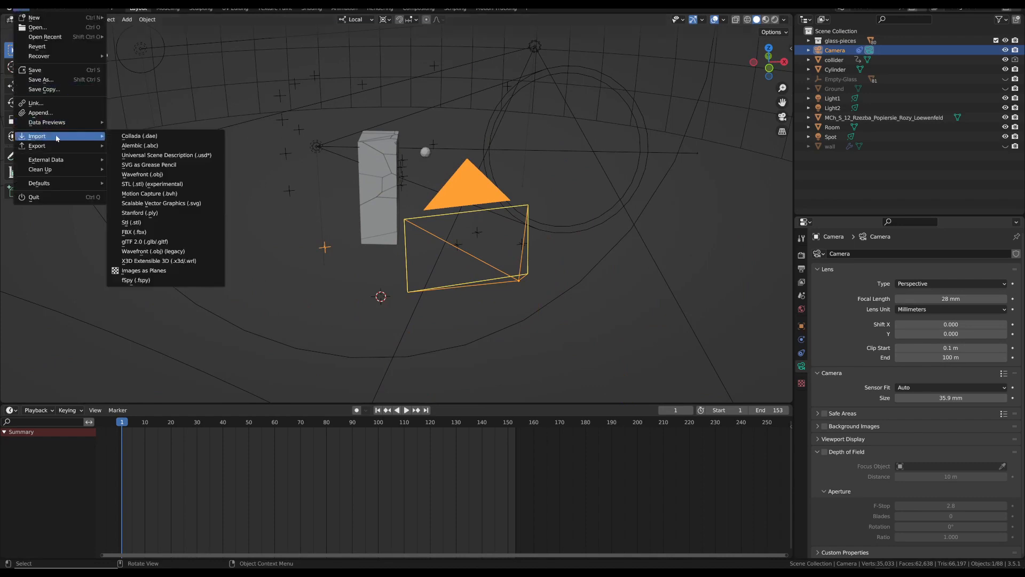
pyautogui.click(177, 275)
pyautogui.doubleClick(261, 194)
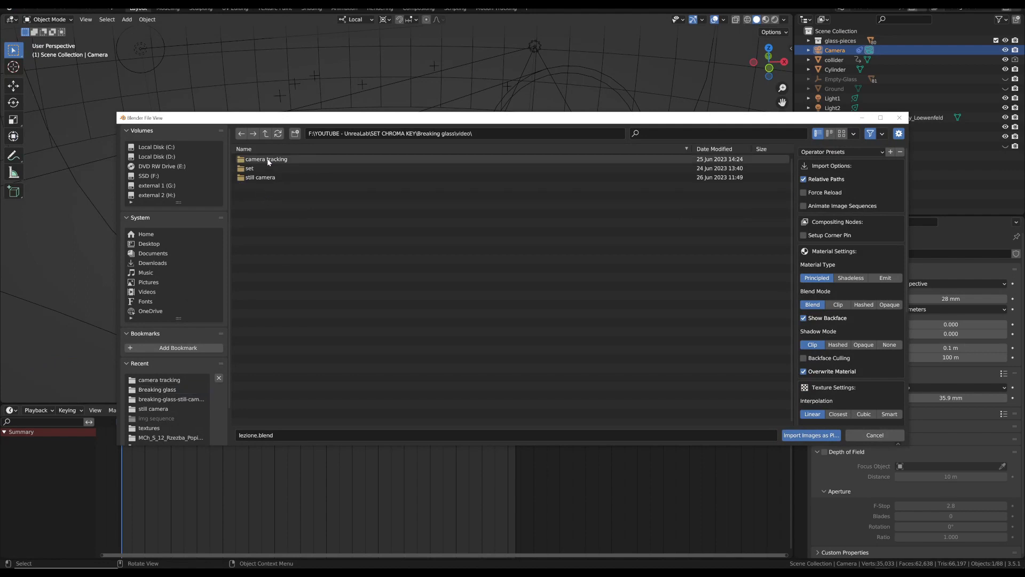
pyautogui.doubleClick(268, 160)
pyautogui.click(380, 196)
# Step: Set the import's material type to Emit and import the alpha clip as a plane
pyautogui.scroll(-2, 865, 225)
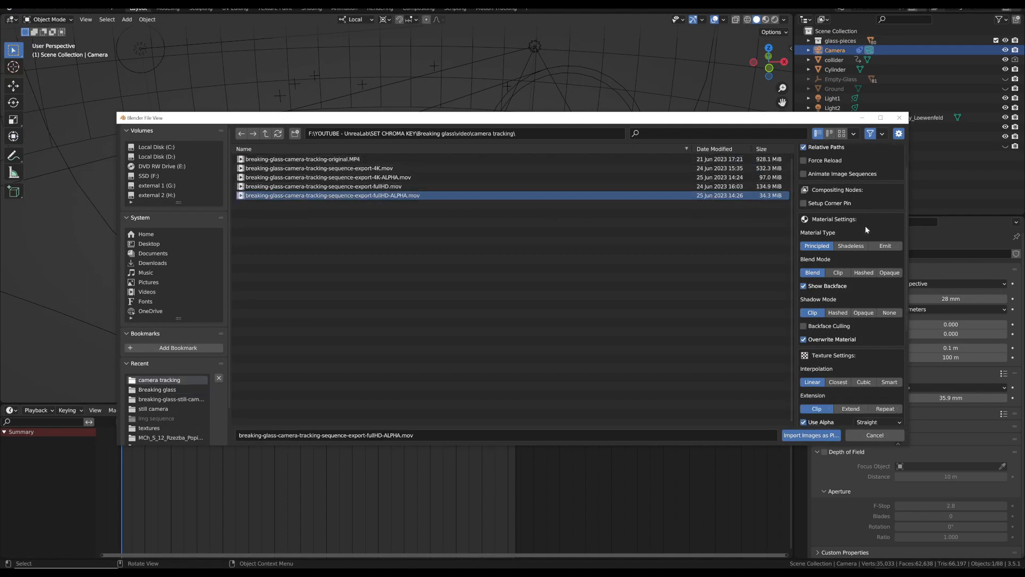
pyautogui.click(892, 246)
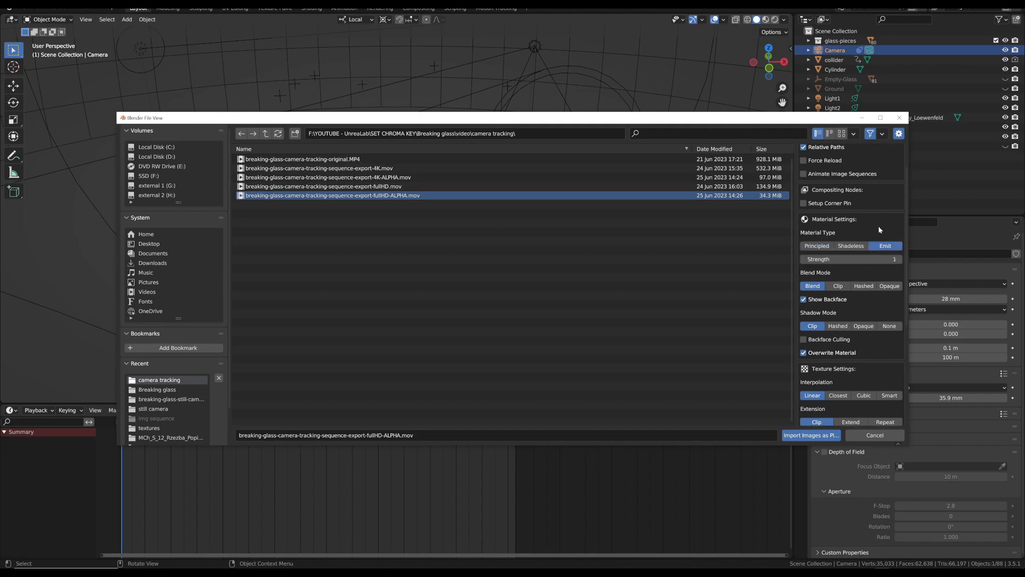
pyautogui.scroll(-5, 874, 263)
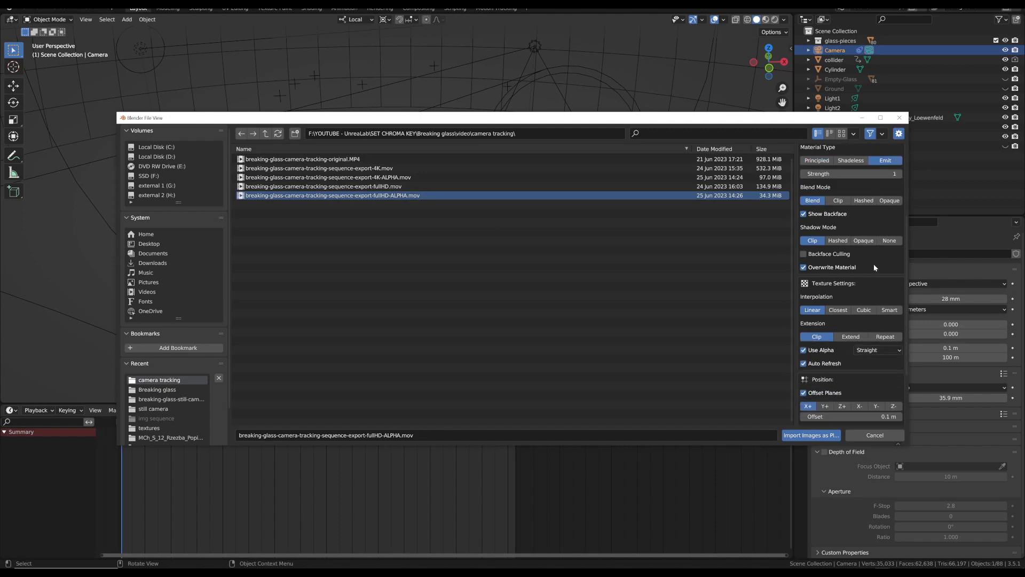
pyautogui.click(809, 436)
# Step: Switch the viewport to Material Preview and check the imported plane showing the keyed woman near the box
pyautogui.moveTo(523, 312); pyautogui.dragTo(569, 266, button='middle')
pyautogui.click(766, 19)
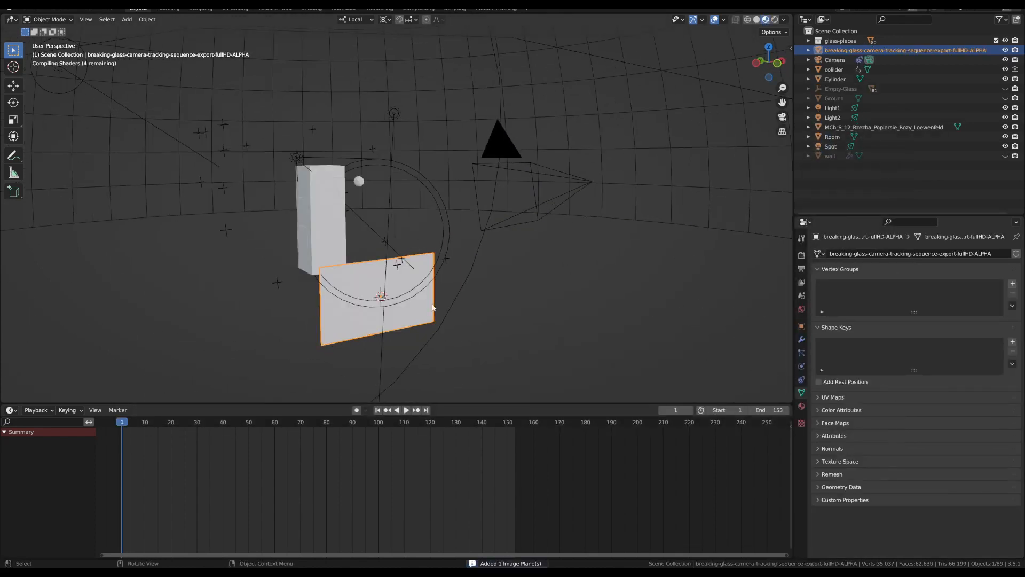
pyautogui.scroll(4, 383, 318)
pyautogui.moveTo(411, 291); pyautogui.dragTo(443, 260, button='middle')
pyautogui.scroll(-2, 443, 259)
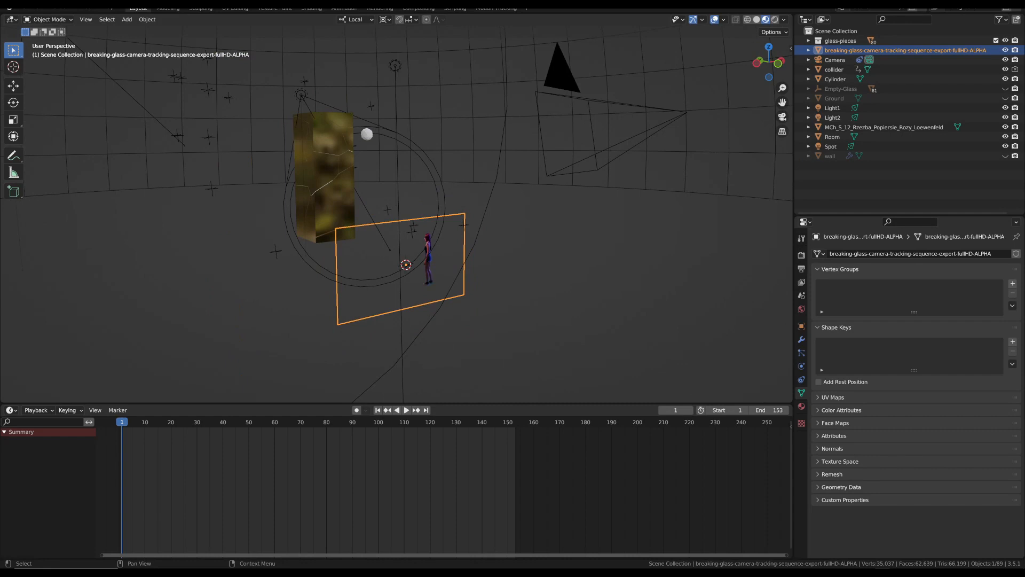
pyautogui.scroll(-4, 366, 343)
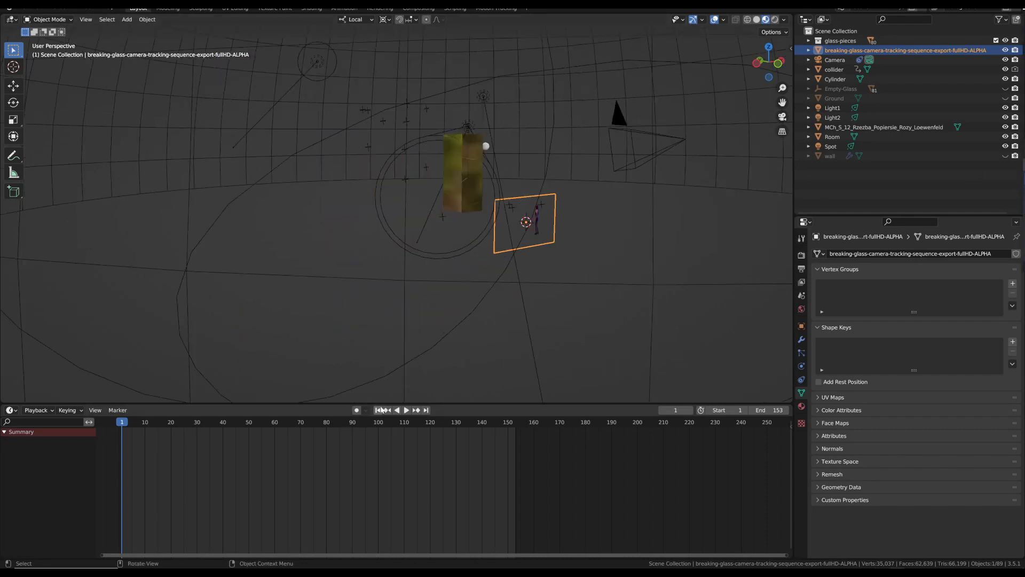
# Step: Copy the Camera's location and rotation onto the alpha footage plane using Copy Attributes
pyautogui.moveTo(478, 247); pyautogui.dragTo(502, 237, button='middle')
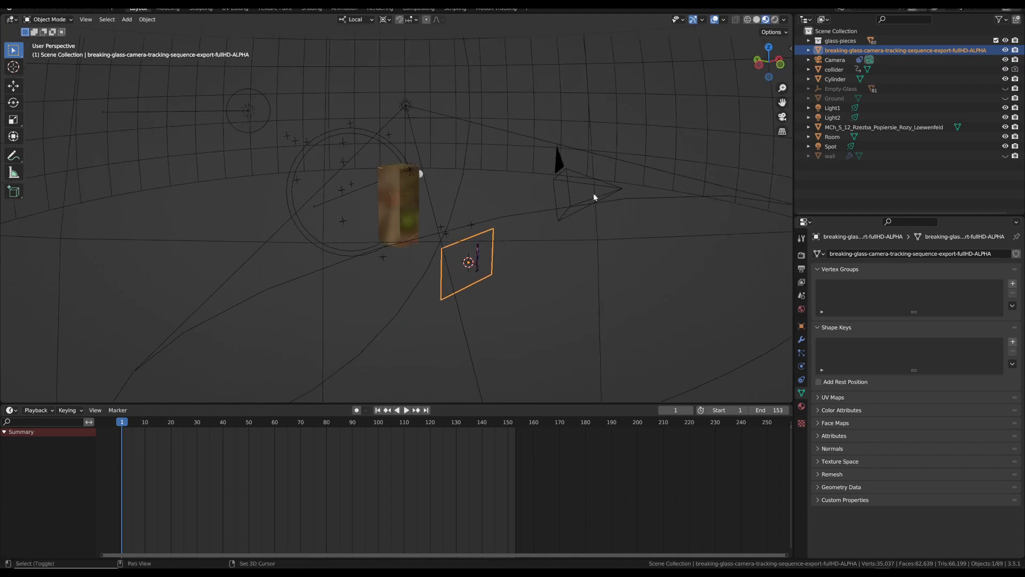
pyautogui.keyDown('shift'); pyautogui.click(579, 184); pyautogui.keyUp('shift')
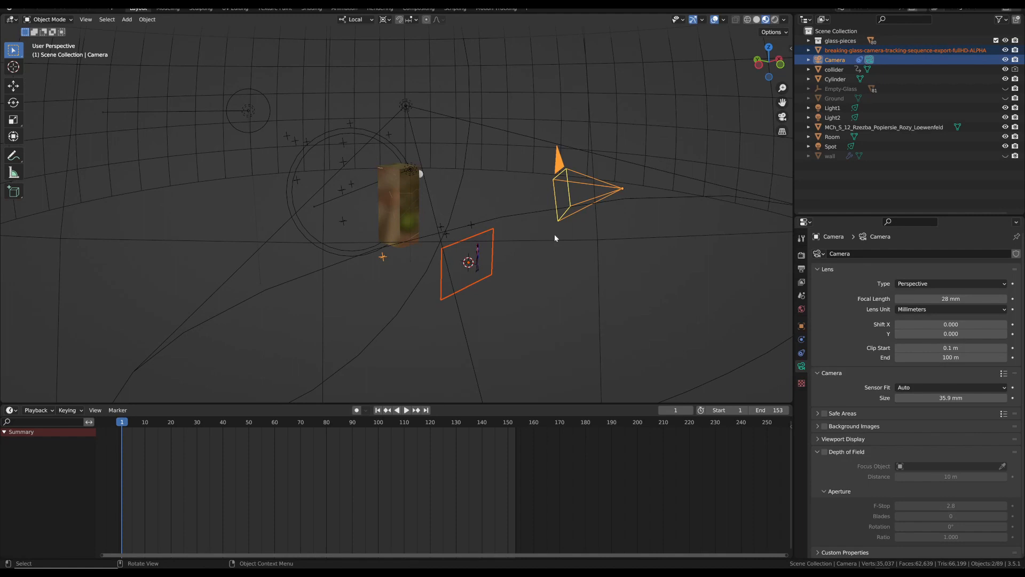
pyautogui.hotkey('ctrl', 'c')
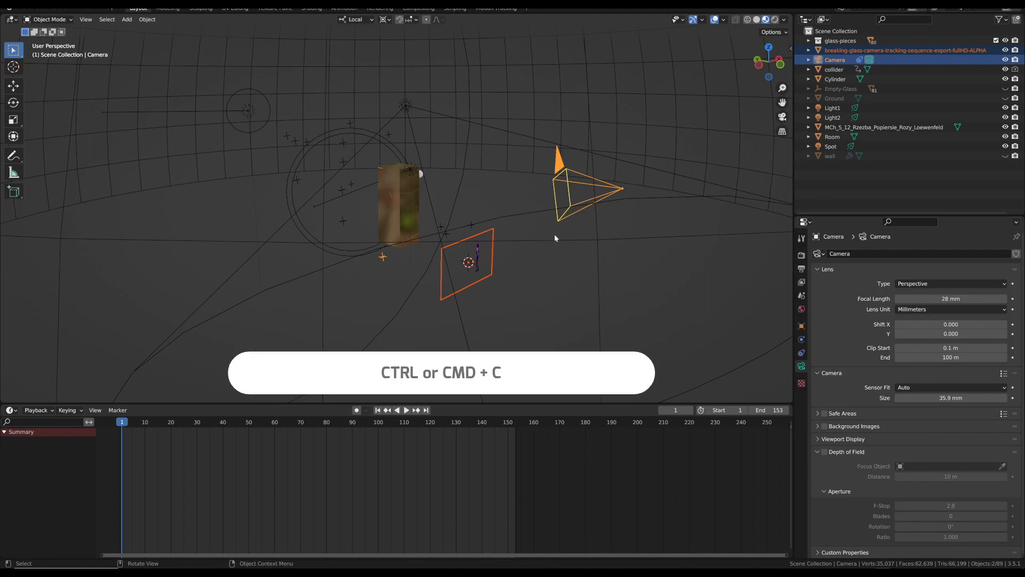
pyautogui.hotkey('ctrl', 'c')
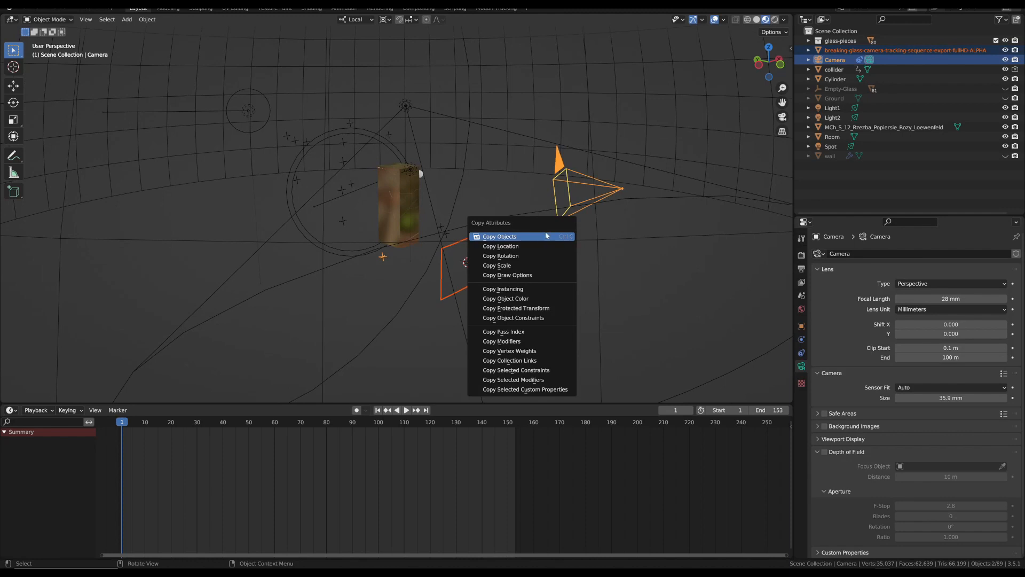
pyautogui.click(511, 248)
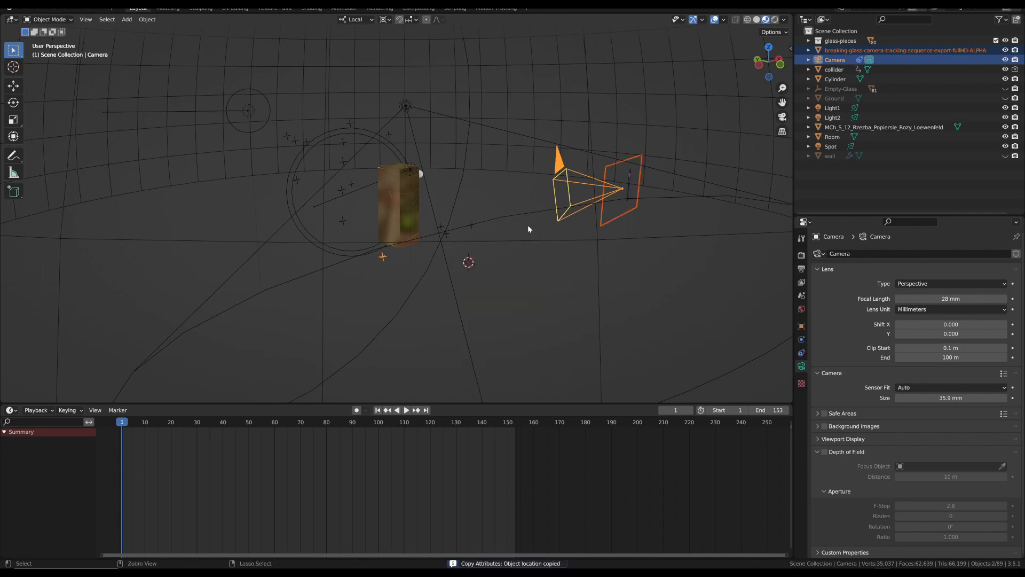
pyautogui.hotkey('ctrl', 'c')
pyautogui.click(492, 237)
pyautogui.moveTo(491, 238); pyautogui.dragTo(566, 235, button='middle')
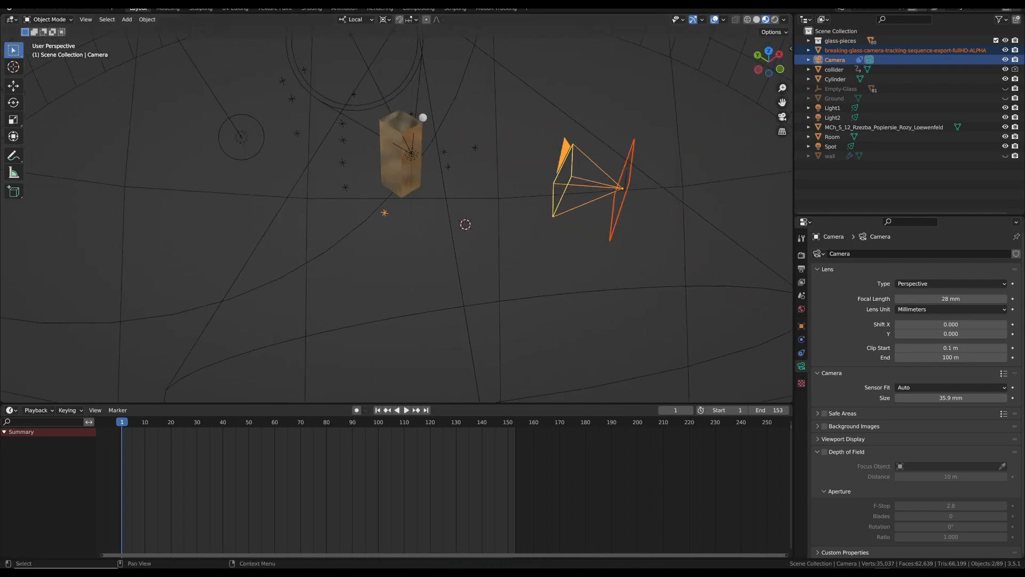
# Step: Parent the alpha footage plane to the Camera with the Object (Keep Transform) option
pyautogui.scroll(4, 617, 158)
pyautogui.moveTo(613, 167); pyautogui.dragTo(573, 133, button='middle')
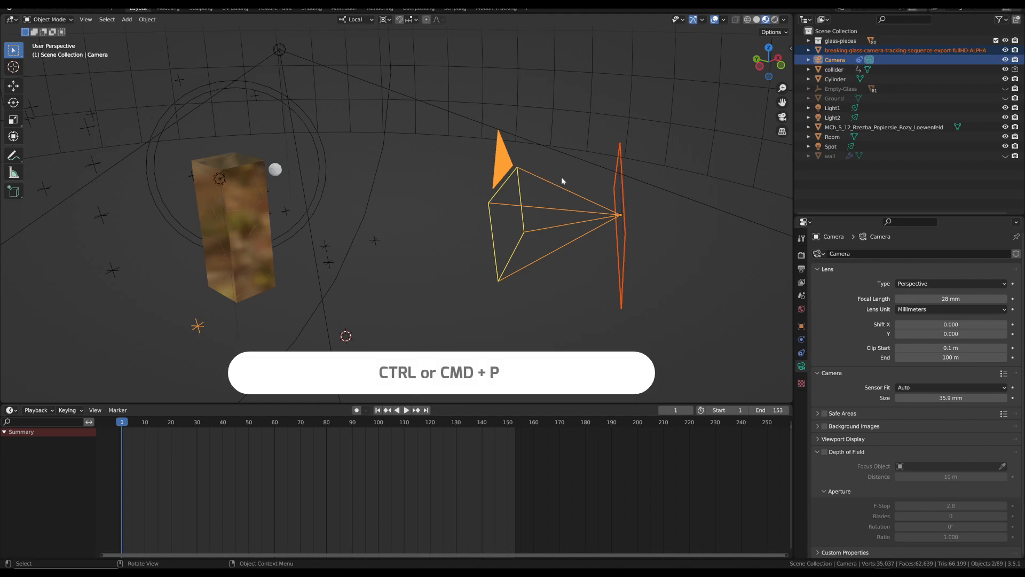
pyautogui.hotkey('ctrl', 'p')
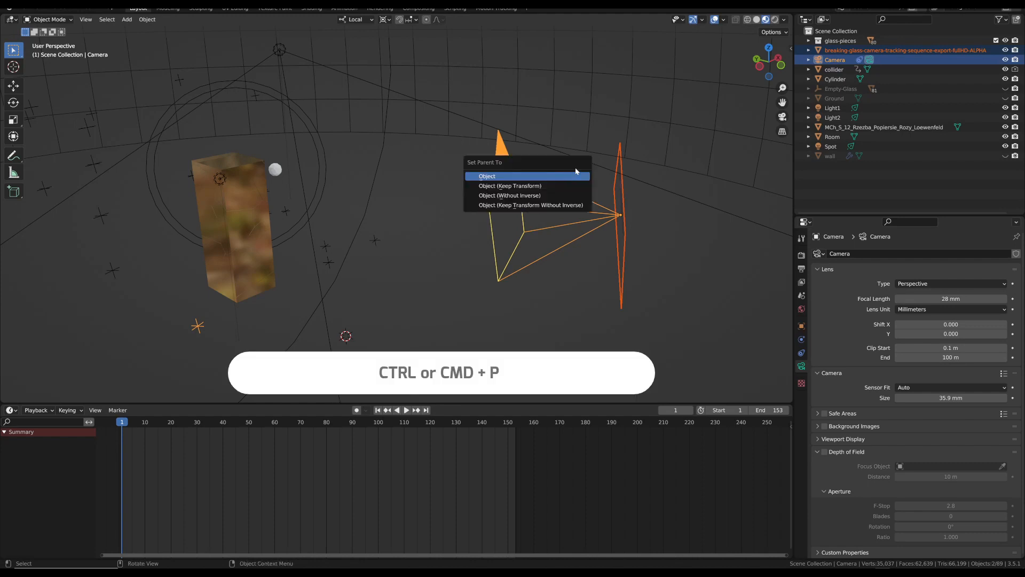
pyautogui.click(509, 186)
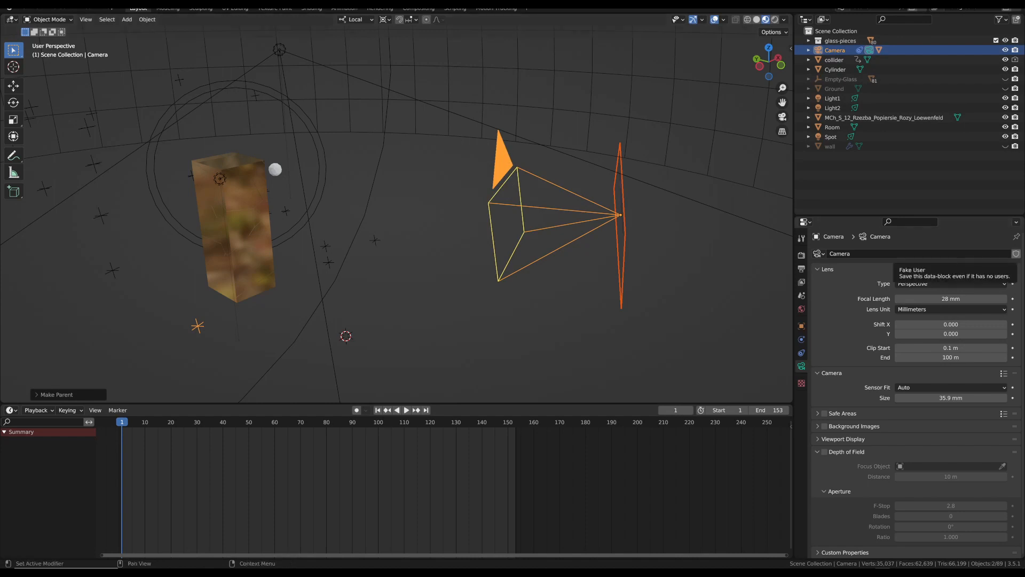
# Step: Play the animation to check how the parented plane moves with the Camera, and return to frame 1
pyautogui.press('space')
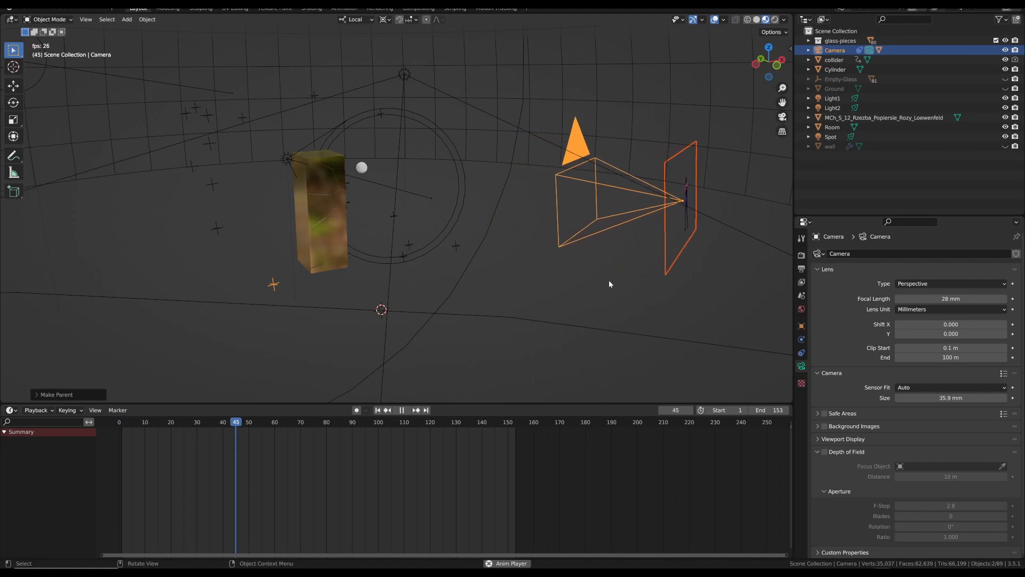
pyautogui.press('space')
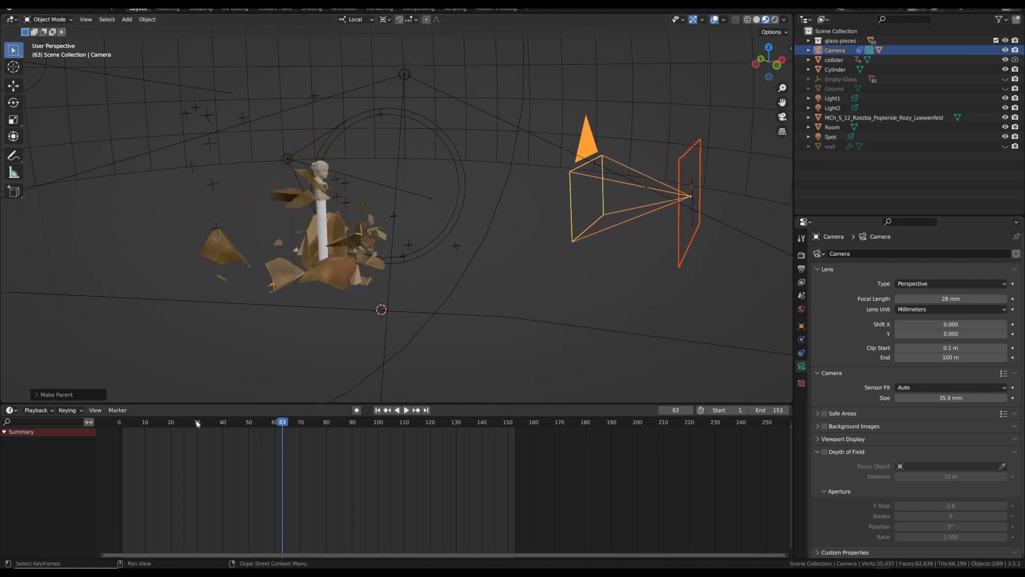
pyautogui.hotkey('shift', 'Left')
# Step: Split the 3D viewport in two and show the camera view in Solid shading in one of them
pyautogui.moveTo(791, 16); pyautogui.dragTo(417, 160)
pyautogui.press('KP_0')
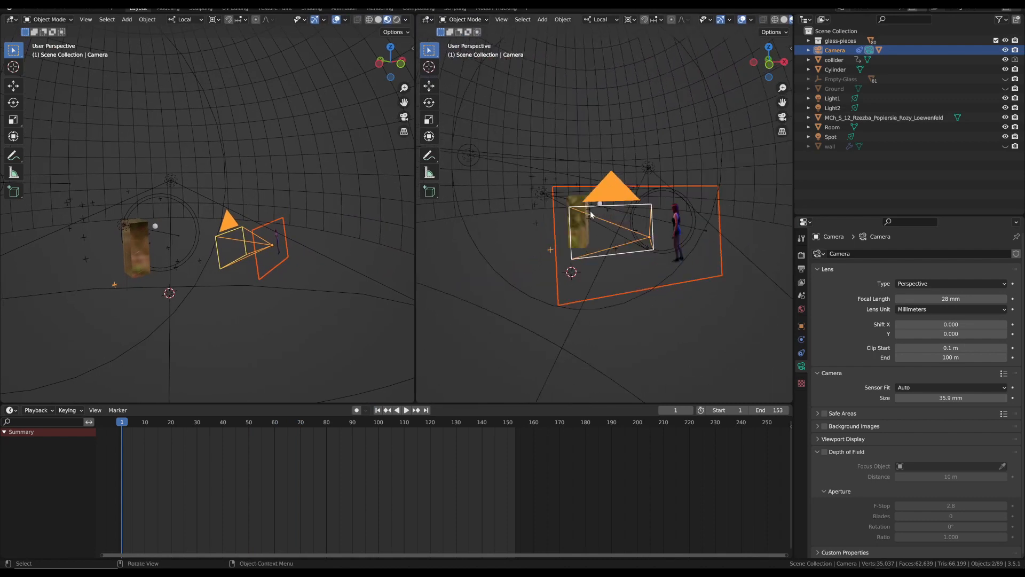
pyautogui.click(784, 19)
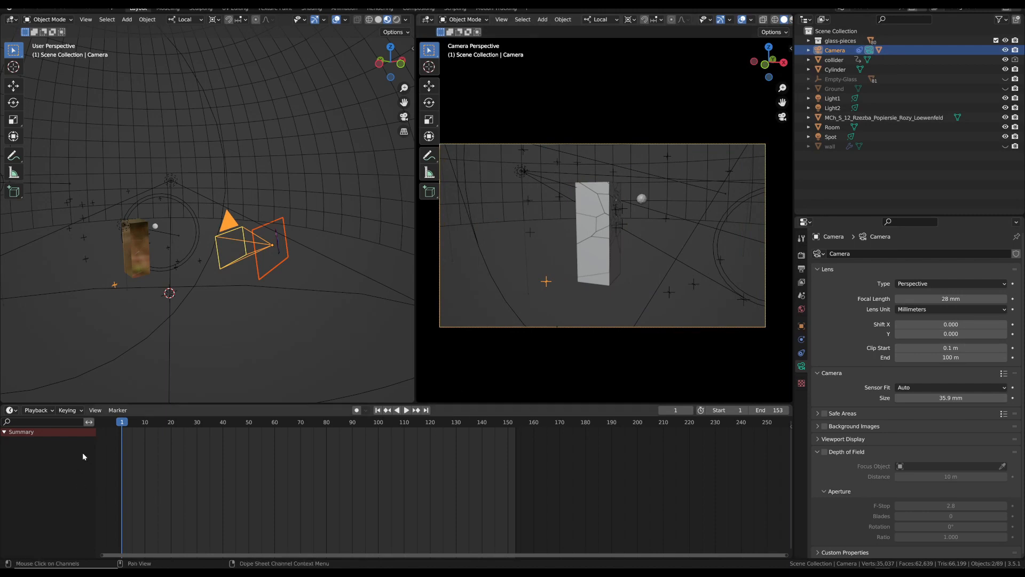
# Step: Play the animation in both the perspective and camera views, and return to the first frame
pyautogui.press('space')
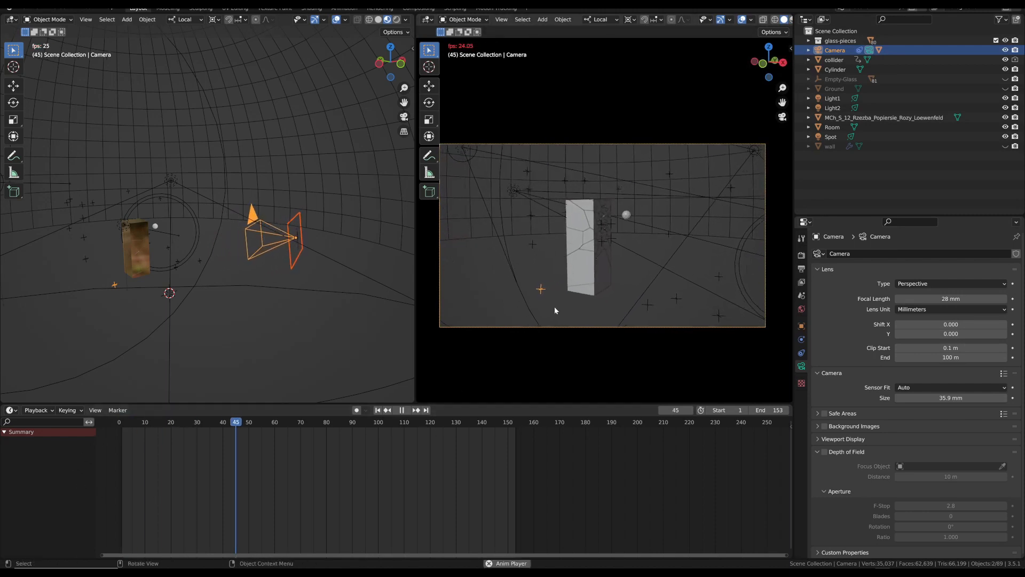
pyautogui.press('space')
pyautogui.click(377, 409)
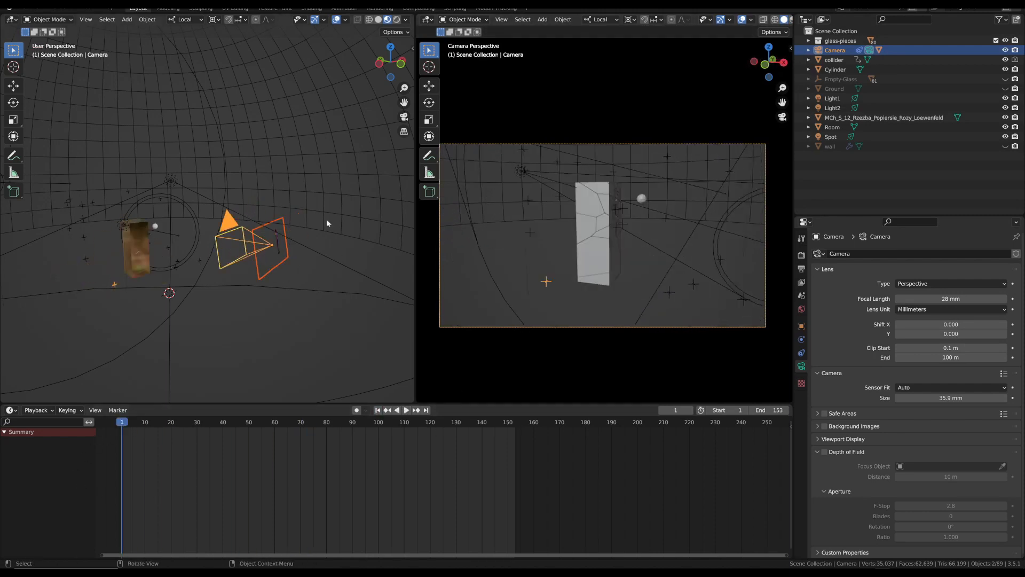
# Step: Put only the alpha footage plane into Edit Mode and set the transform orientation to Local
pyautogui.click(282, 230)
pyautogui.click(286, 251)
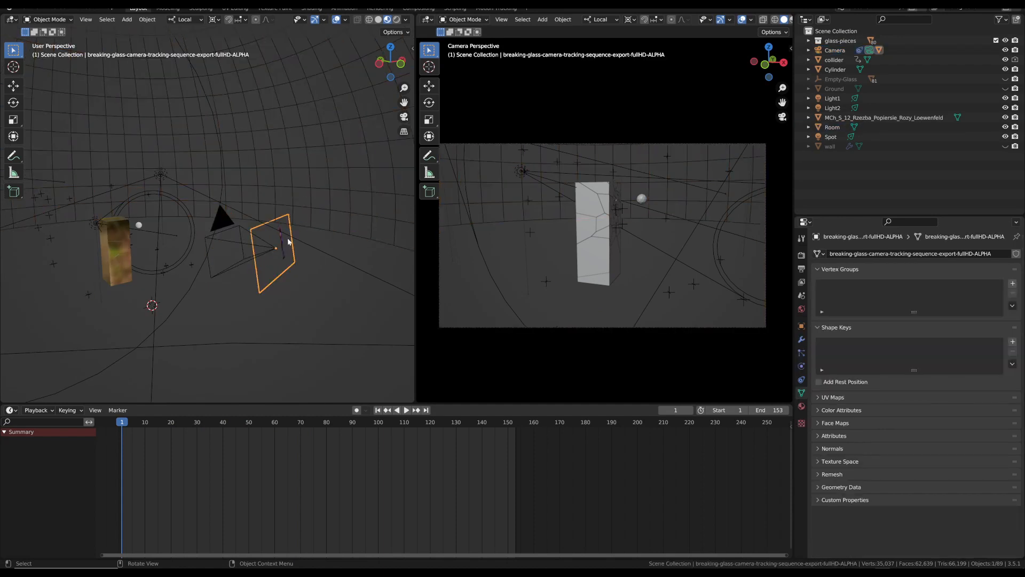
pyautogui.click(48, 19)
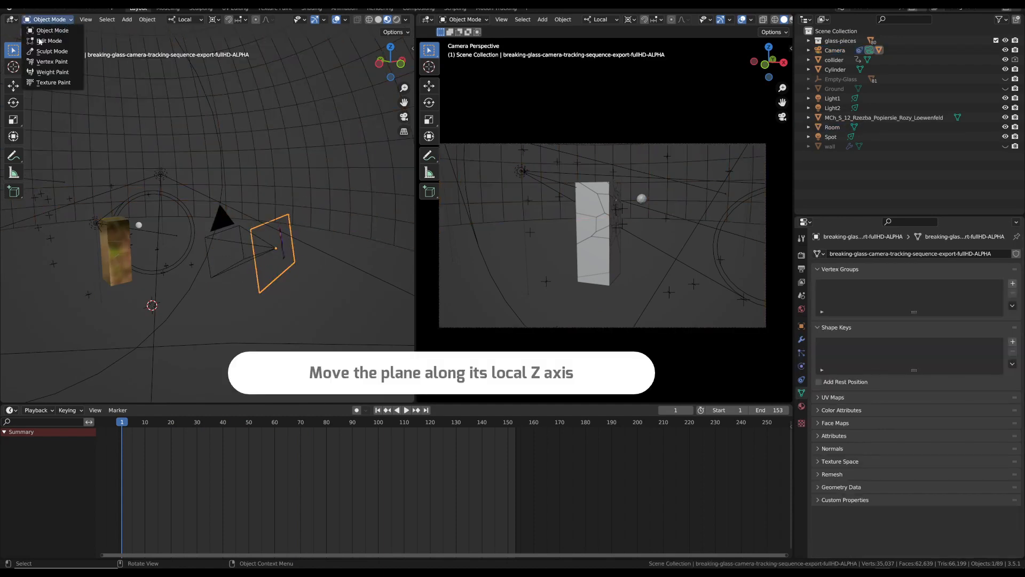
pyautogui.click(48, 38)
pyautogui.moveTo(211, 99); pyautogui.dragTo(227, 97, button='middle')
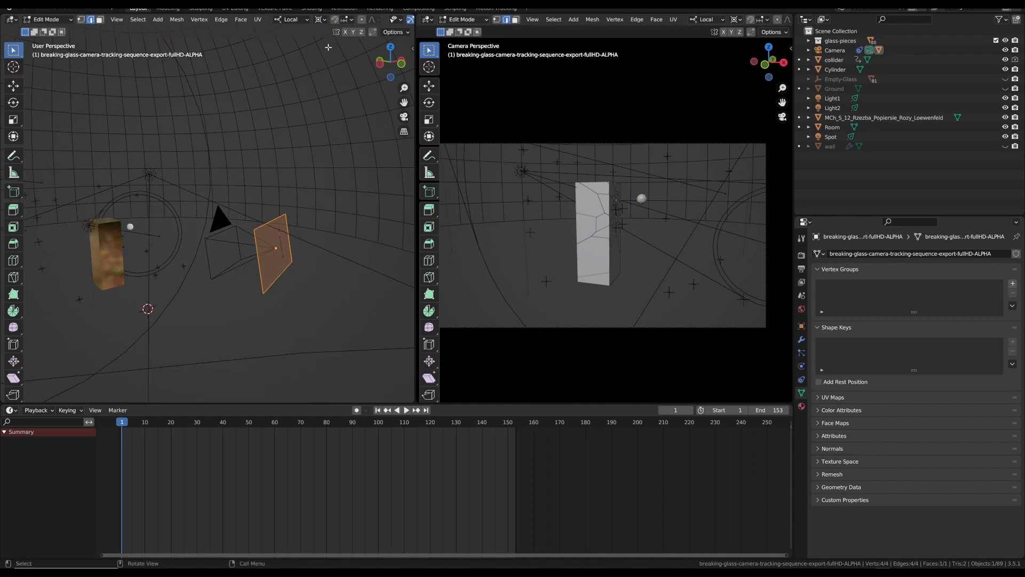
pyautogui.click(307, 20)
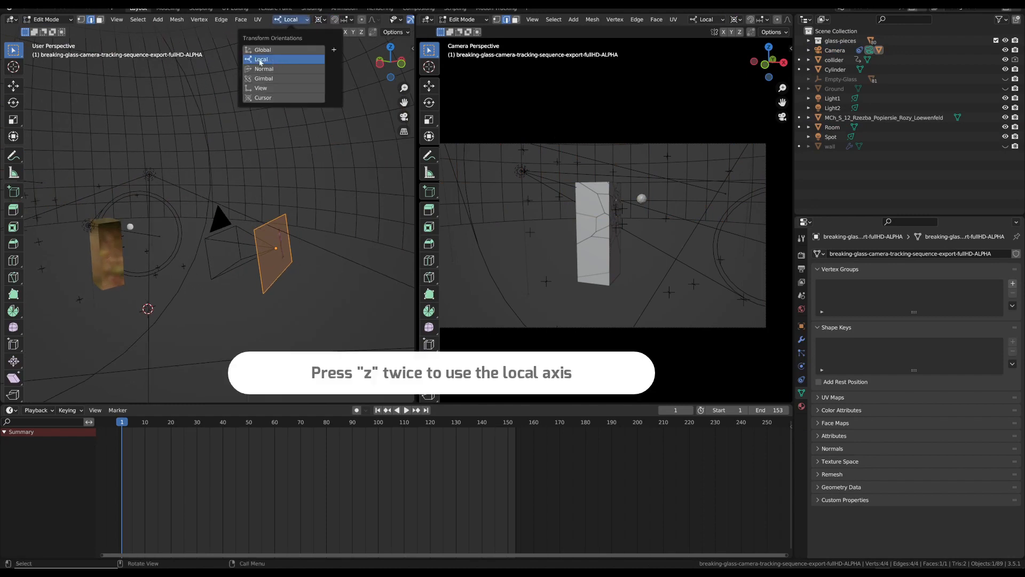
pyautogui.click(276, 61)
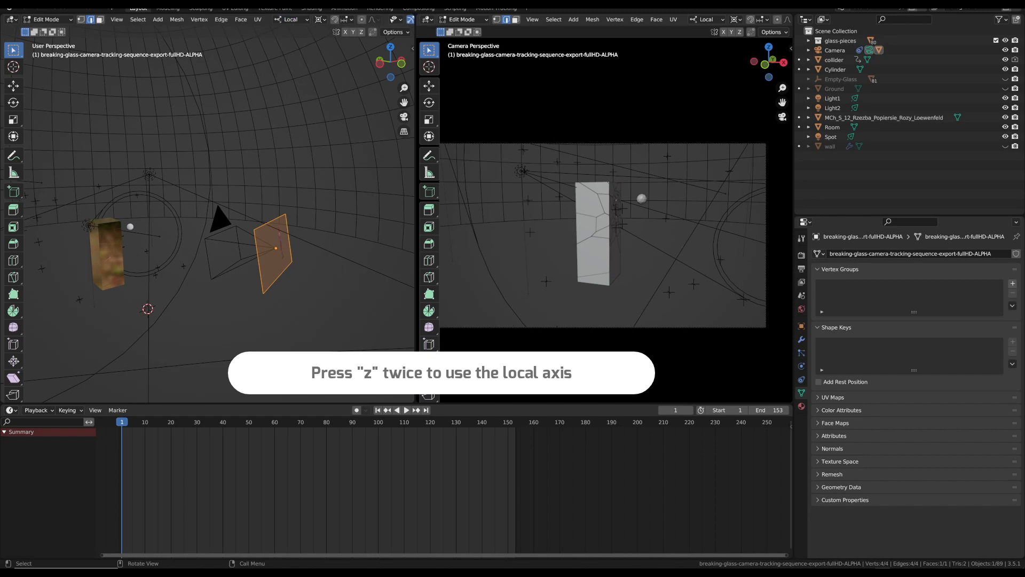
# Step: Move the plane's mesh along its local Z axis until it exactly fills the camera frame, and return to Object Mode
pyautogui.press('g')
pyautogui.press('z')
pyautogui.press('z')
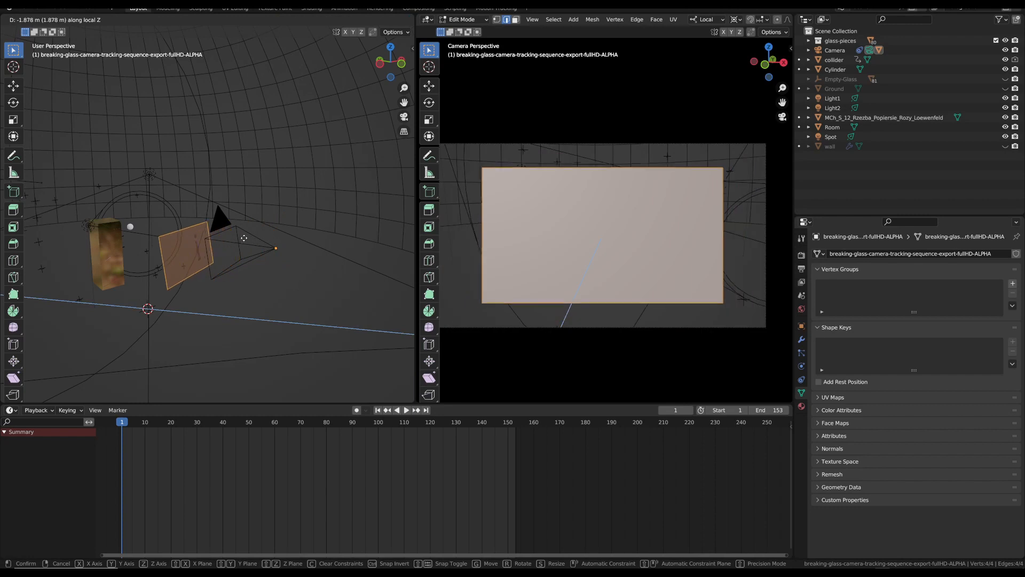
pyautogui.click(256, 236)
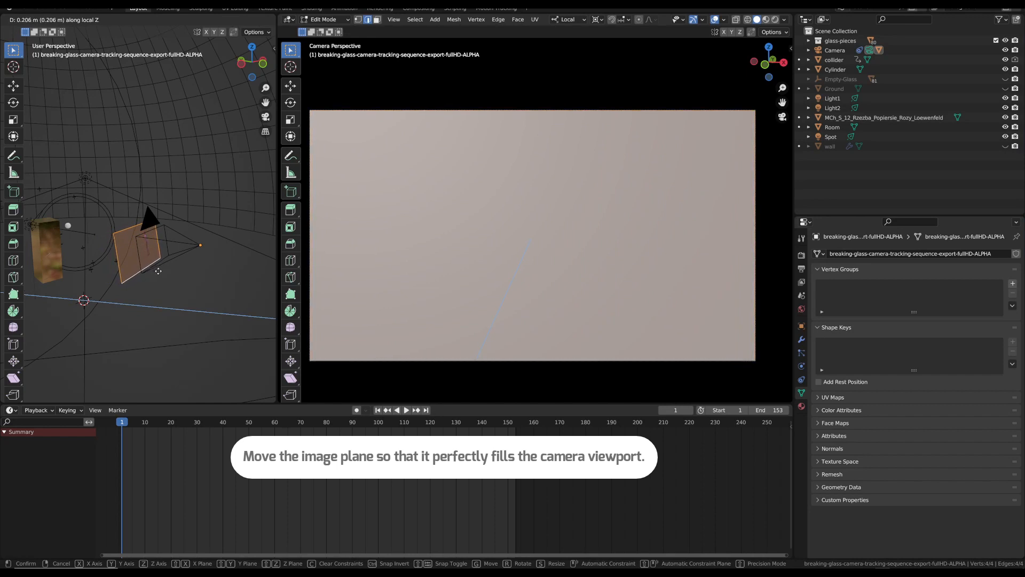
pyautogui.click(158, 271)
pyautogui.press('Tab')
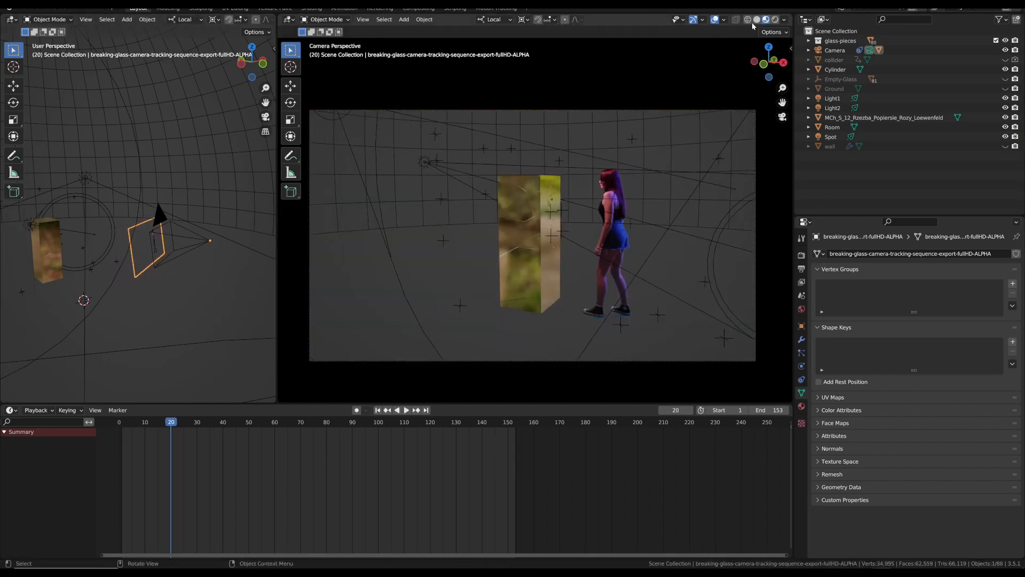
# Step: Compare Solid and Material Preview shading in the camera view, and play the animation with the woman composited over the breaking glass
pyautogui.click(756, 19)
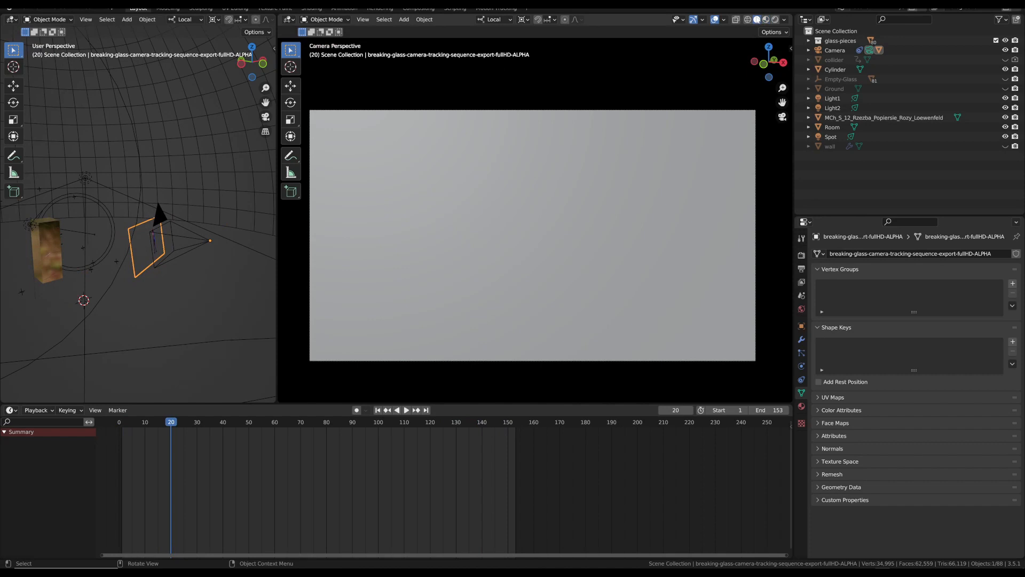
pyautogui.click(766, 20)
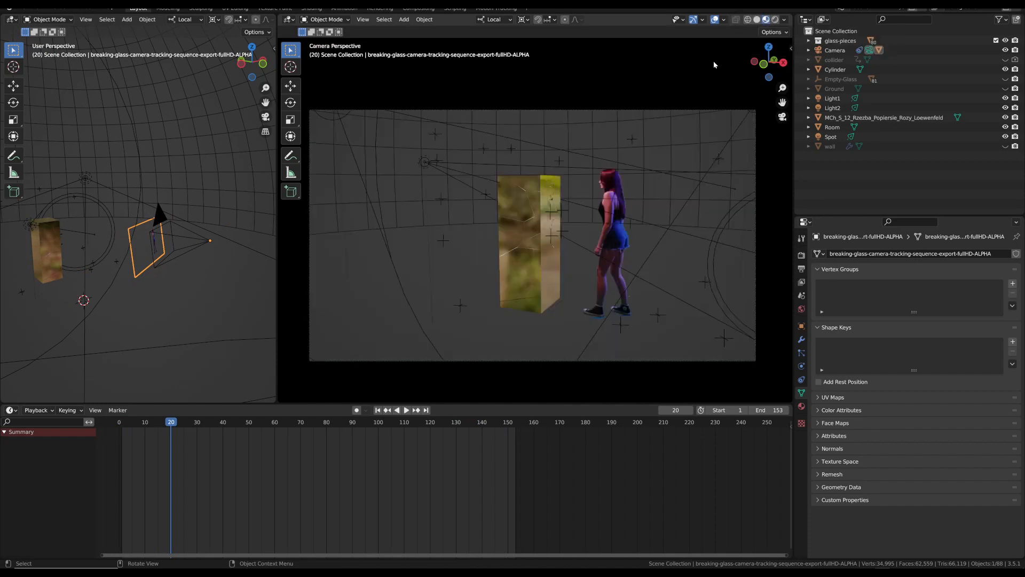
pyautogui.press('space')
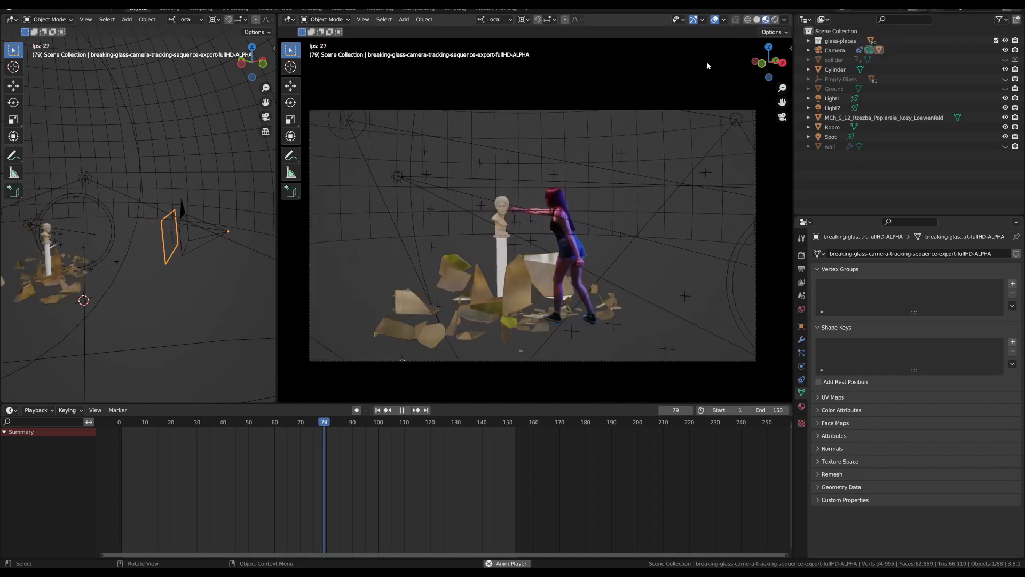
pyautogui.press('space')
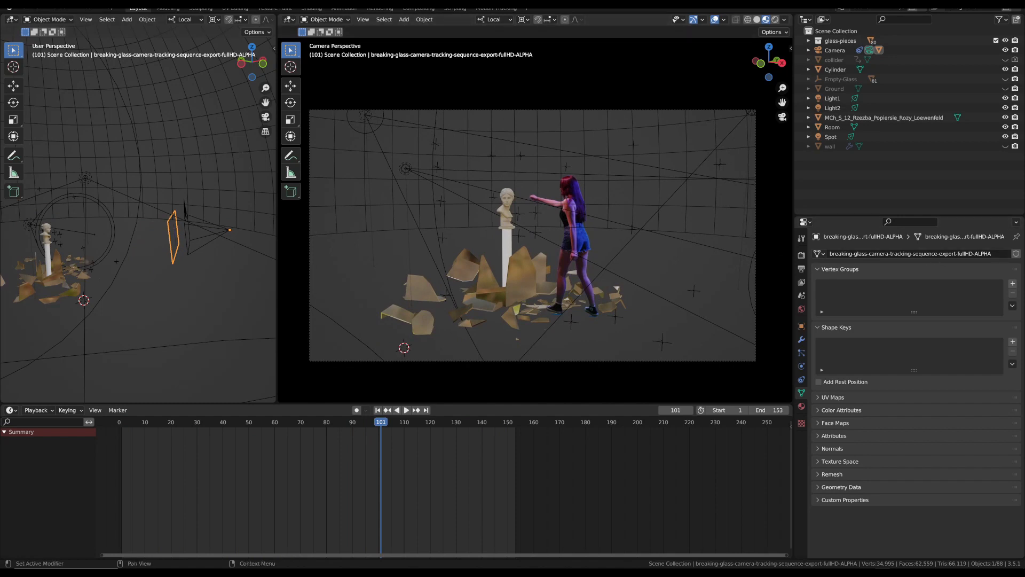
# Step: Enlarge the perspective viewport around the footage plane and Camera, and set the transform pivot point to Bounding Box Center
pyautogui.moveTo(57, 270); pyautogui.dragTo(139, 248, button='middle')
pyautogui.moveTo(275, 240); pyautogui.dragTo(388, 240)
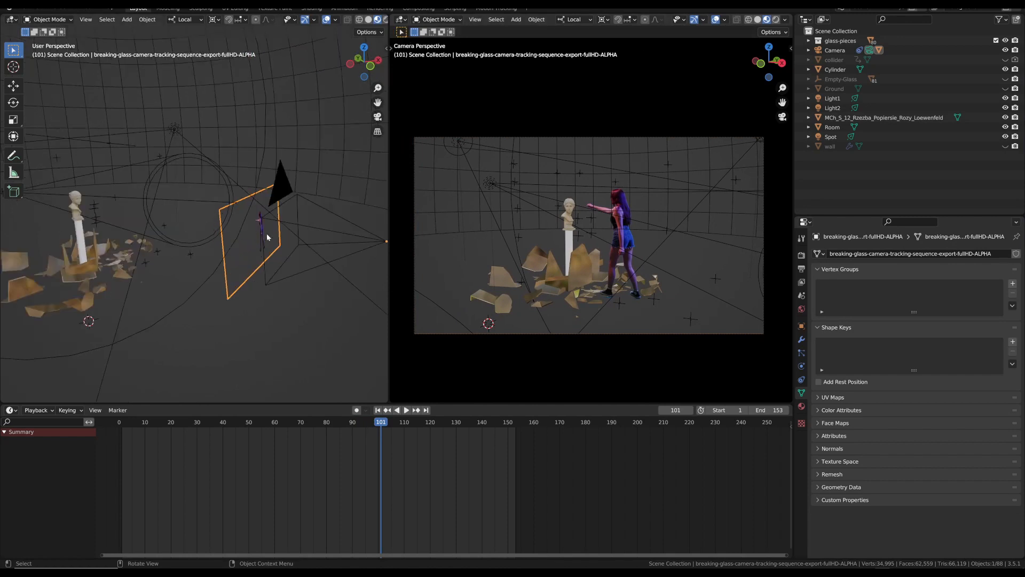
pyautogui.press('s')
pyautogui.rightClick(266, 228)
pyautogui.moveTo(270, 233); pyautogui.dragTo(277, 235, button='middle')
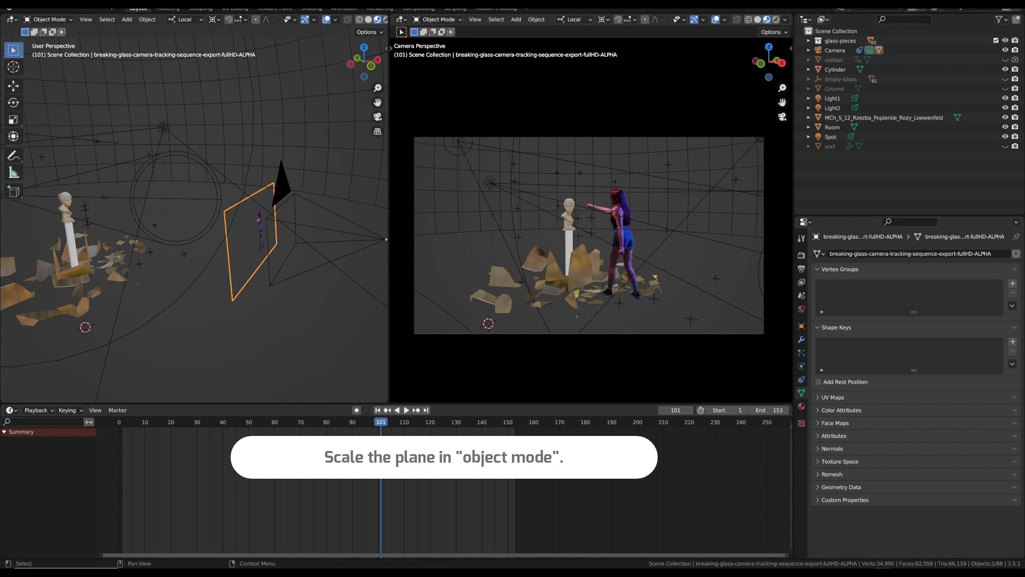
pyautogui.click(198, 19)
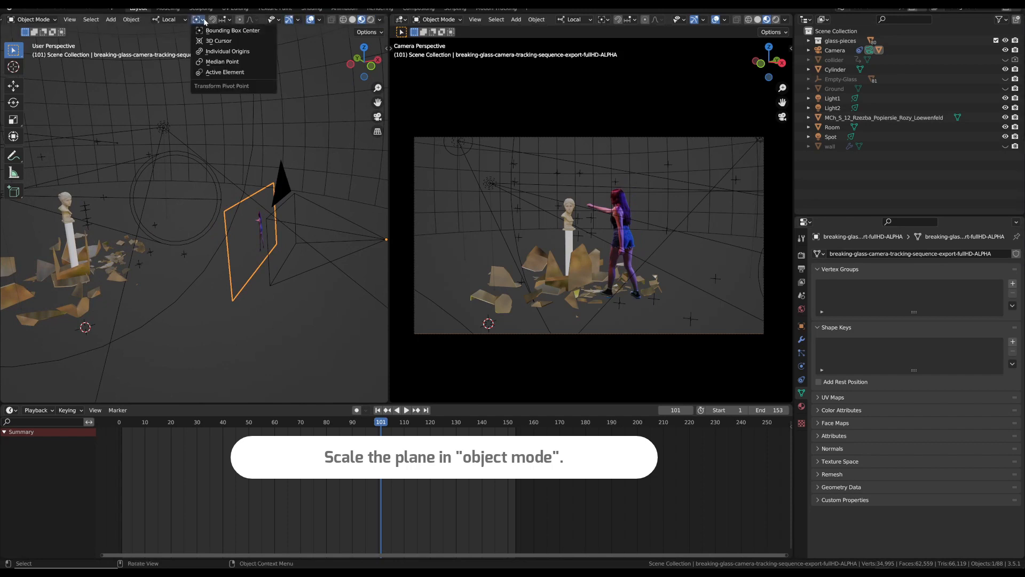
pyautogui.click(230, 31)
# Step: Scale the footage plane from its origin at the Camera in Object Mode by about 2.77, bringing the woman close to the bust
pyautogui.press('s')
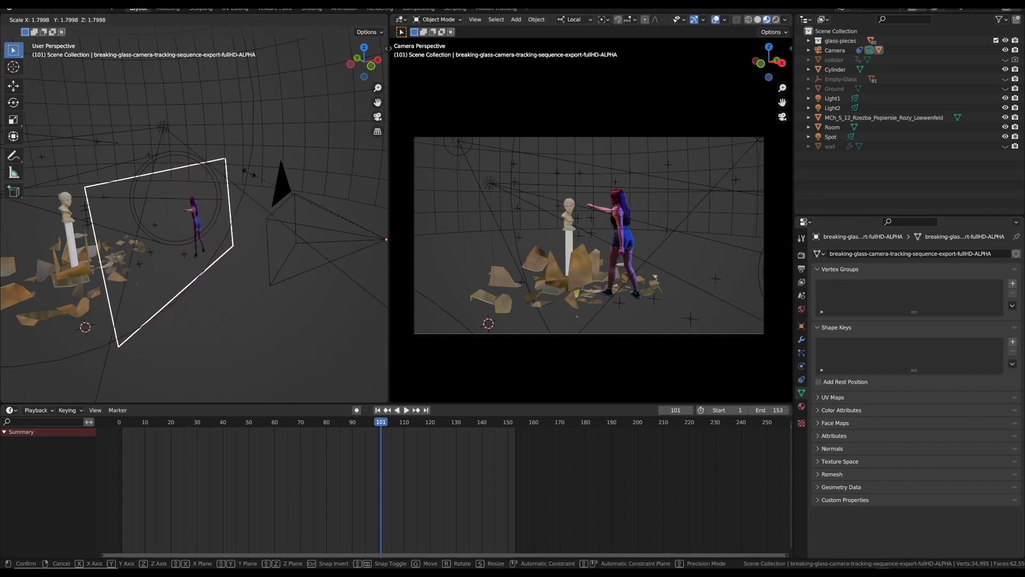
pyautogui.click(177, 137)
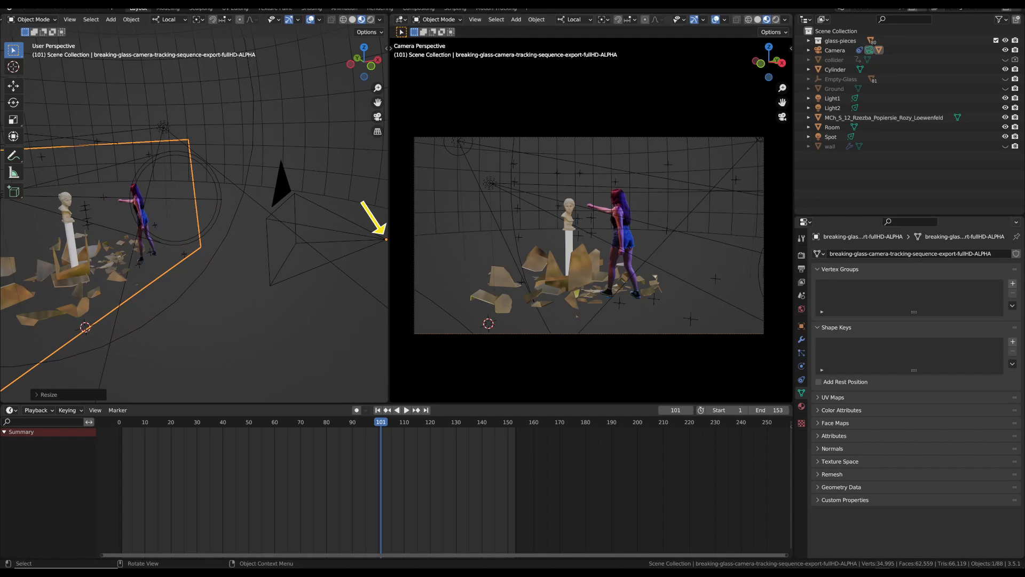
pyautogui.hotkey('ctrl', 'z')
pyautogui.press('s')
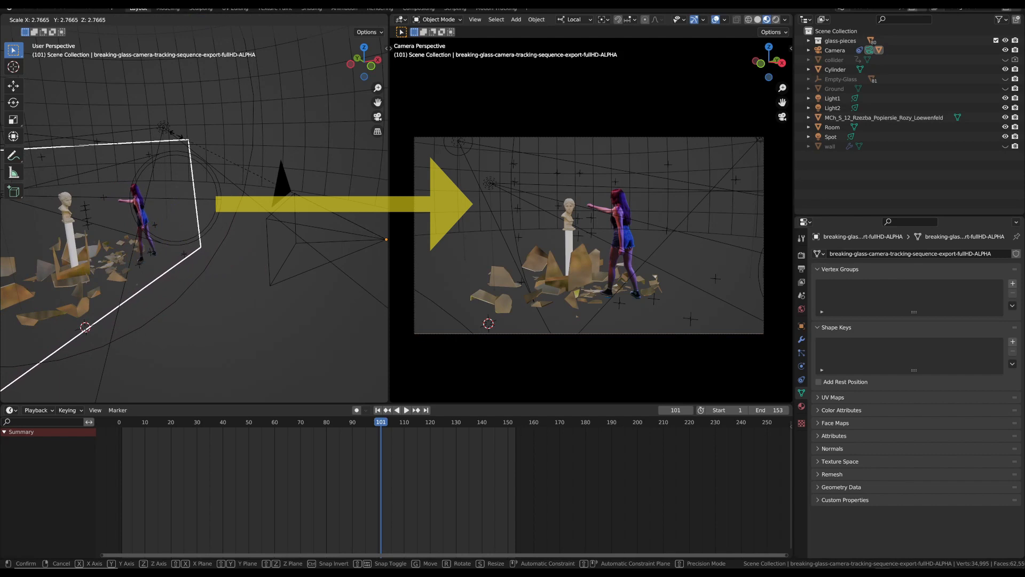
pyautogui.click(176, 137)
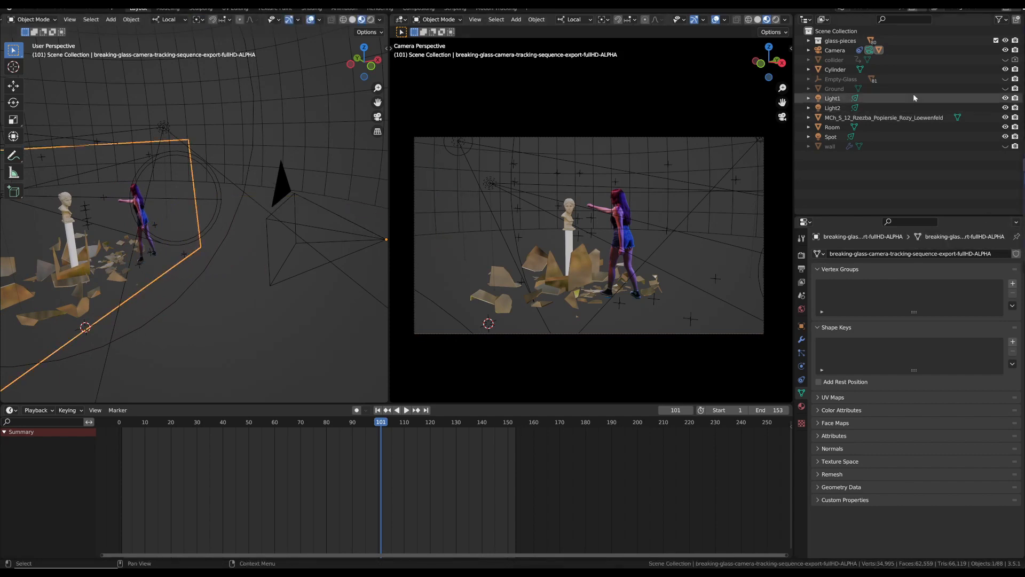
# Step: Unhide the Ground object in the viewports
pyautogui.click(1005, 89)
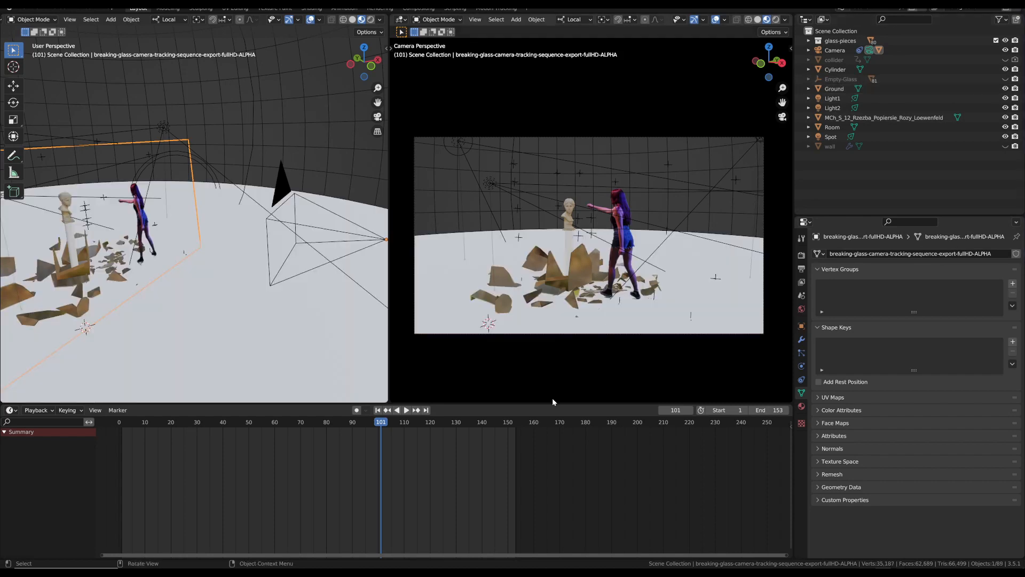
# Step: Scale the footage plane from its origin at the Camera by about 1.15, then 0.97, so the woman's shoes meet the ground at frame 101
pyautogui.press('Home')
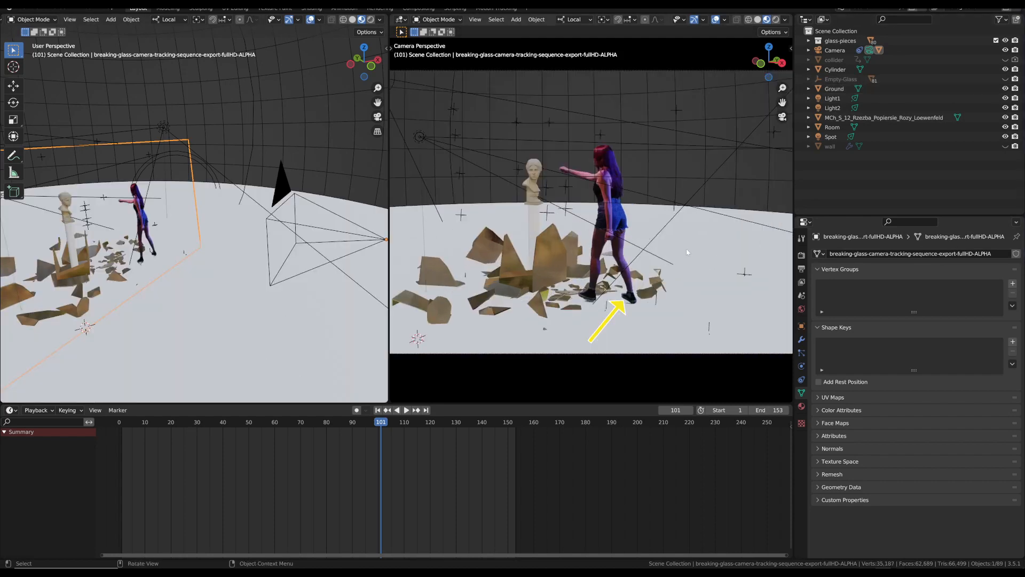
pyautogui.press('s')
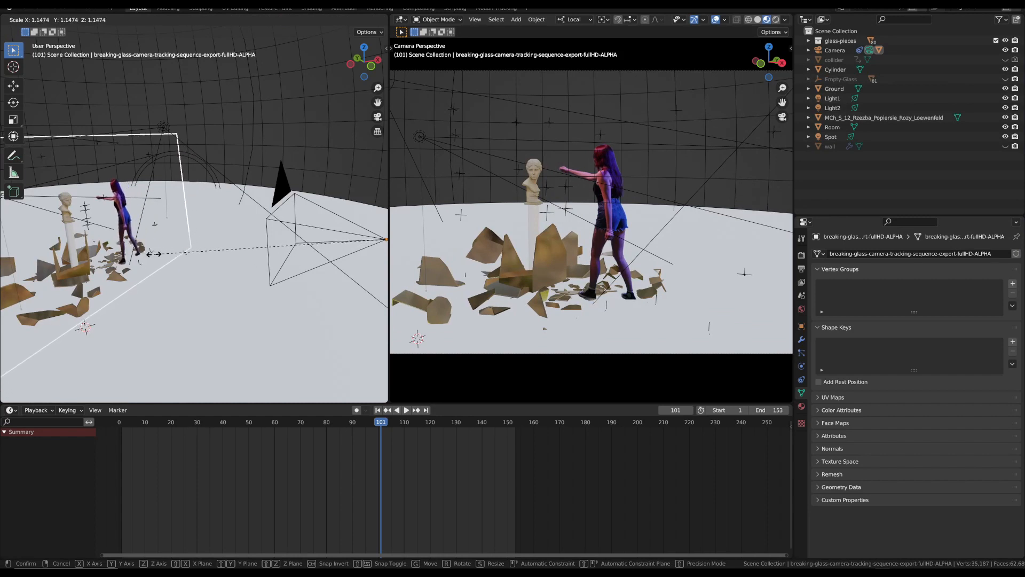
pyautogui.click(151, 254)
pyautogui.scroll(5, 614, 310)
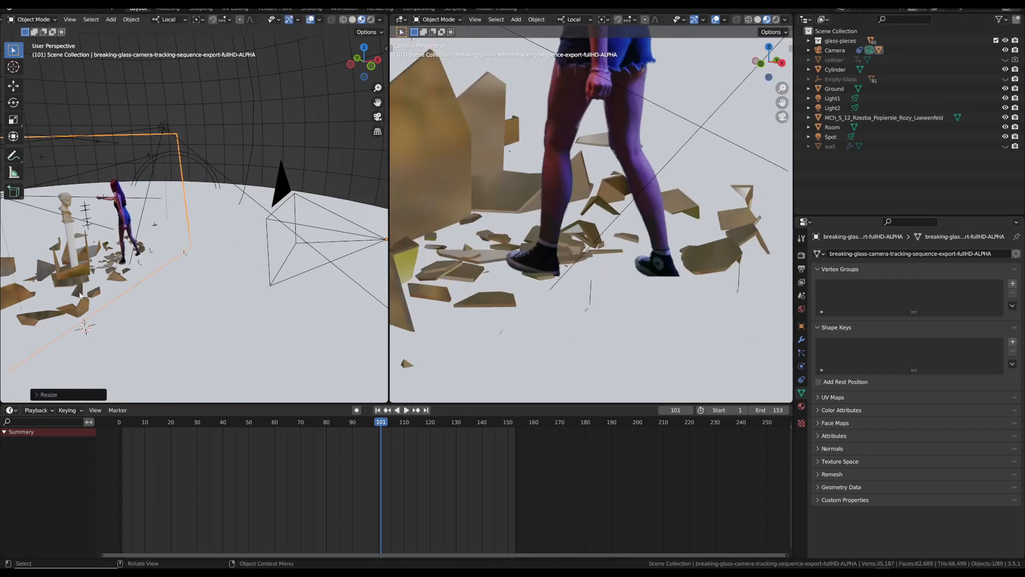
pyautogui.press('s')
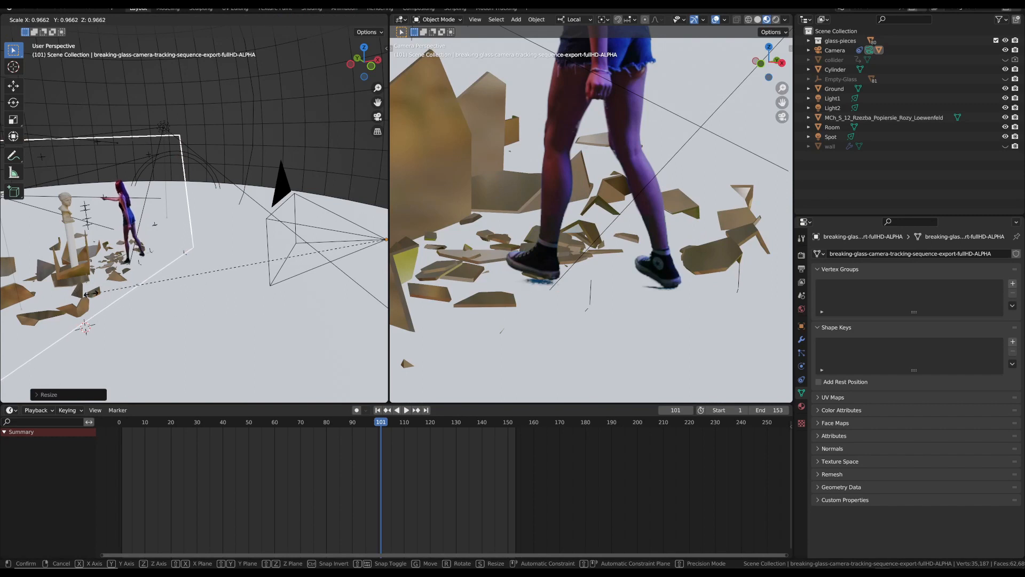
pyautogui.click(88, 292)
pyautogui.moveTo(88, 292); pyautogui.dragTo(66, 292, button='middle')
pyautogui.moveTo(156, 261)
pyautogui.mouseDown(button='middle')
pyautogui.moveTo(276, 252)
pyautogui.moveTo(316, 262)
pyautogui.moveTo(273, 275)
pyautogui.moveTo(290, 245)
pyautogui.moveTo(315, 237)
pyautogui.moveTo(248, 233)
pyautogui.moveTo(253, 250)
pyautogui.moveTo(215, 269)
pyautogui.mouseUp(button='middle')
# Step: At frame 1, scale the footage plane by about 0.97 to set the woman's feet on the ground, and insert a keyframe
pyautogui.click(352, 20)
pyautogui.click(361, 20)
pyautogui.click(378, 409)
pyautogui.moveTo(246, 235); pyautogui.dragTo(256, 207, button='middle')
pyautogui.press('s')
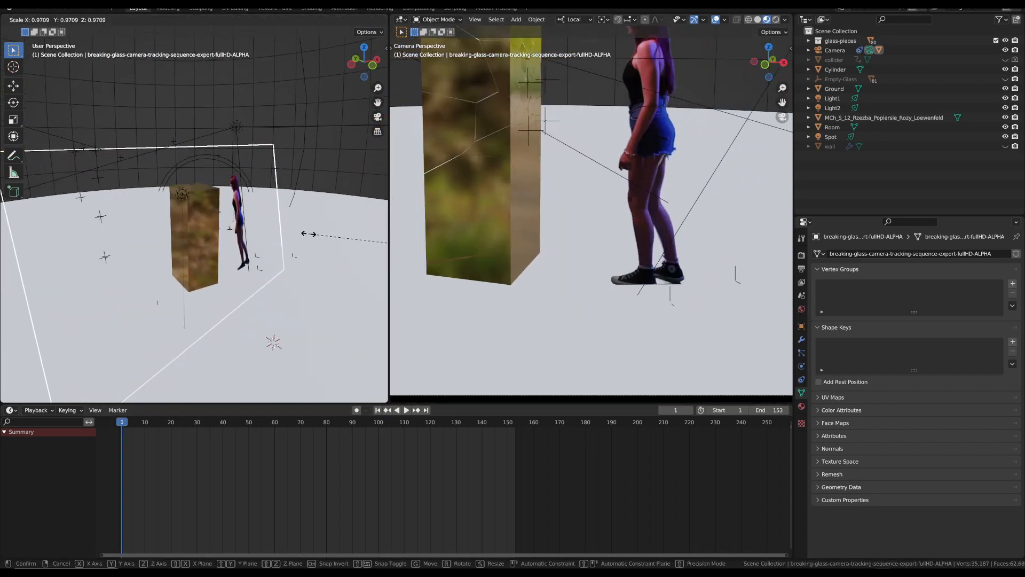
pyautogui.click(306, 234)
pyautogui.press('i')
pyautogui.click(190, 279)
# Step: At frame 28, rescale the footage plane so the woman's feet touch the ground, and insert a keyframe
pyautogui.moveTo(124, 422); pyautogui.dragTo(197, 427)
pyautogui.press('s')
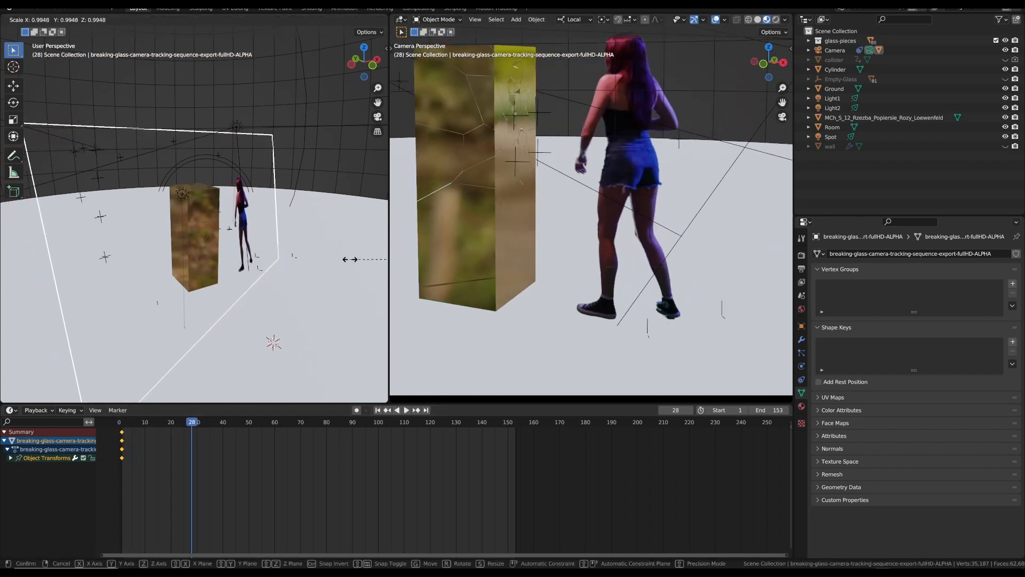
pyautogui.click(359, 267)
pyautogui.press('i')
pyautogui.click(353, 259)
# Step: At frame 58, scale the footage plane until the woman's shoes rest on the ground, and insert a keyframe
pyautogui.press('space')
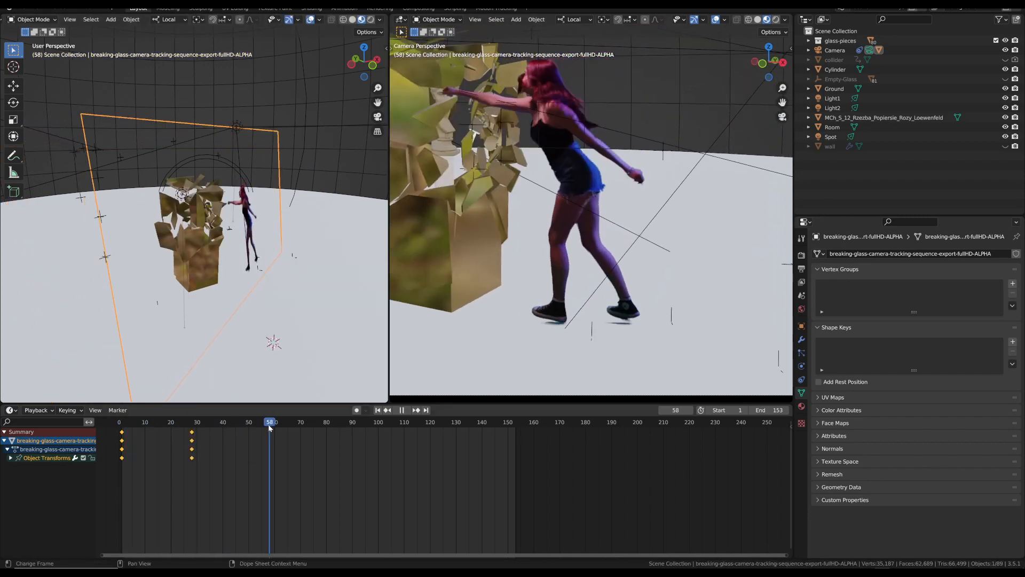
pyautogui.press('s')
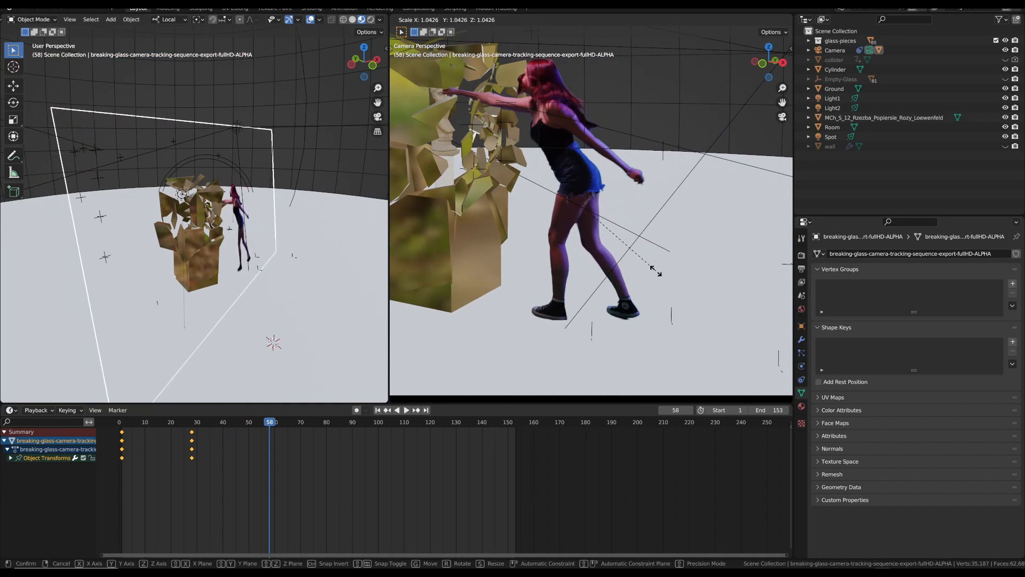
pyautogui.click(647, 314)
pyautogui.press('i')
pyautogui.click(256, 361)
# Step: At frame 91, readjust the footage plane's scale to the ground contact of the woman's feet, and insert a keyframe
pyautogui.press('space')
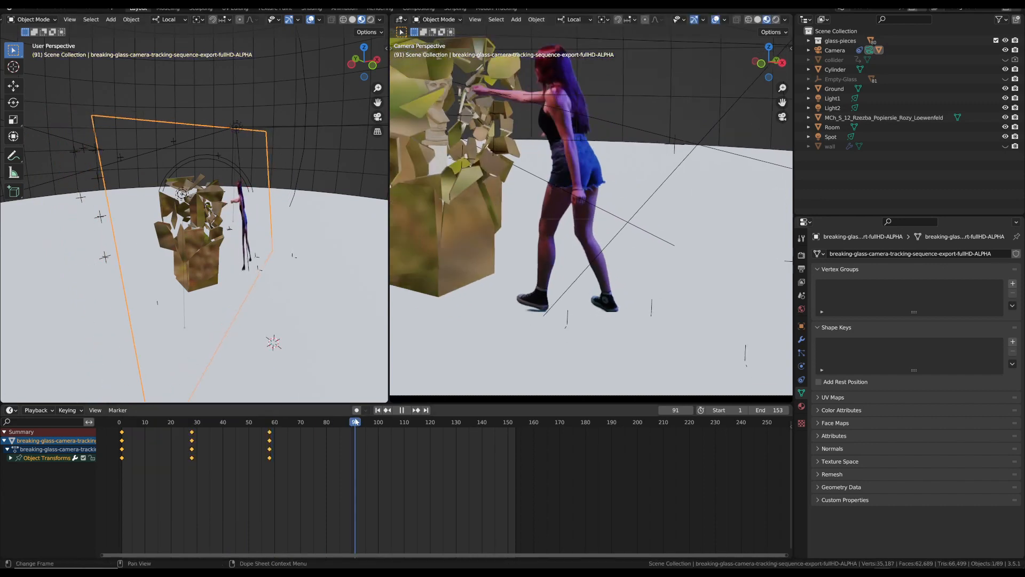
pyautogui.press('space')
pyautogui.press('s')
pyautogui.click(610, 251)
pyautogui.press('i')
pyautogui.click(611, 251)
# Step: Near frame 130, rescale the footage plane to keep the woman's feet on the ground, and insert a keyframe
pyautogui.moveTo(394, 421); pyautogui.dragTo(457, 423)
pyautogui.press('s')
pyautogui.click(289, 233)
pyautogui.press('i')
pyautogui.click(289, 233)
pyautogui.press('s')
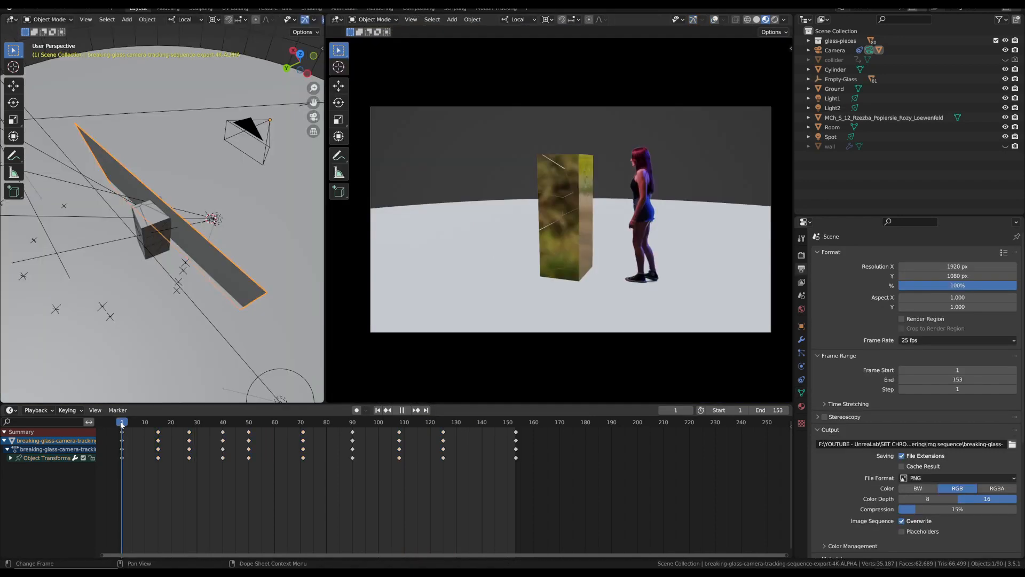